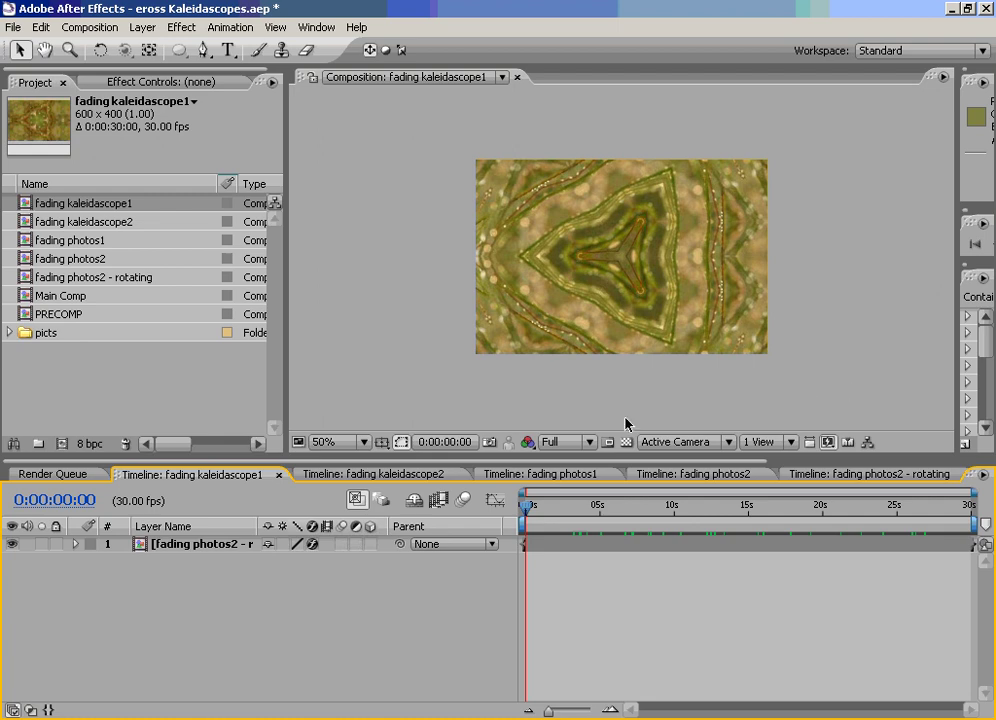
Step: Add the fading kaleidoscope1 comp to the Render Queue with Composition > Make Movie
{"action": "mouse_move", "coordinate": [525, 507]}
{"action": "left_mouse_down"}
{"action": "mouse_move", "coordinate": [934, 513]}
{"action": "mouse_move", "coordinate": [525, 511]}
{"action": "left_mouse_up"}
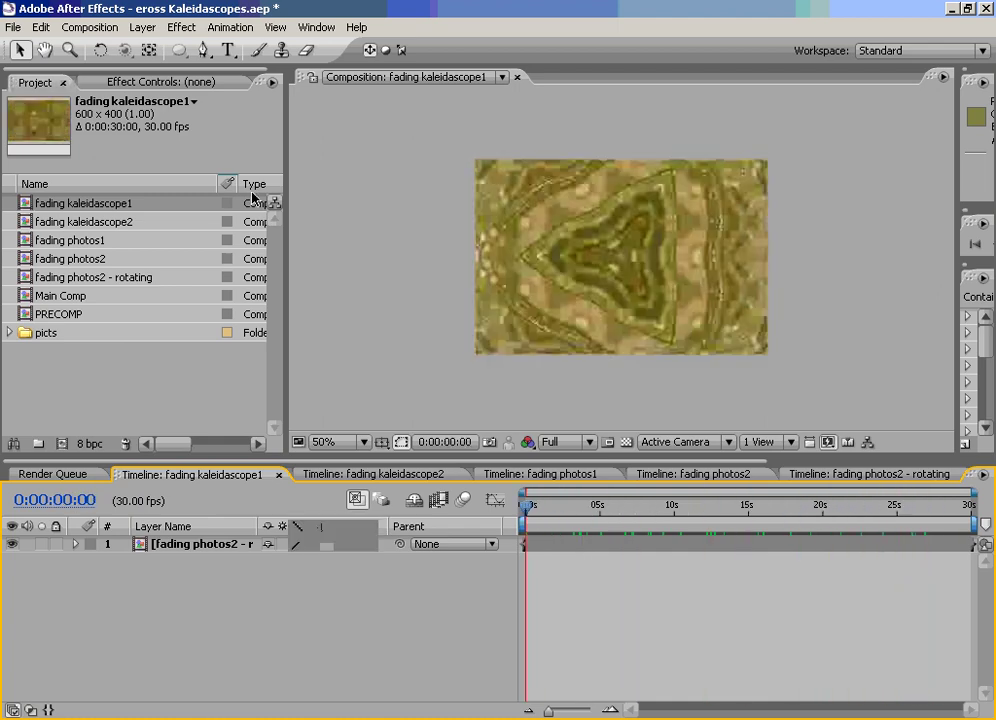
{"action": "left_click", "coordinate": [98, 28]}
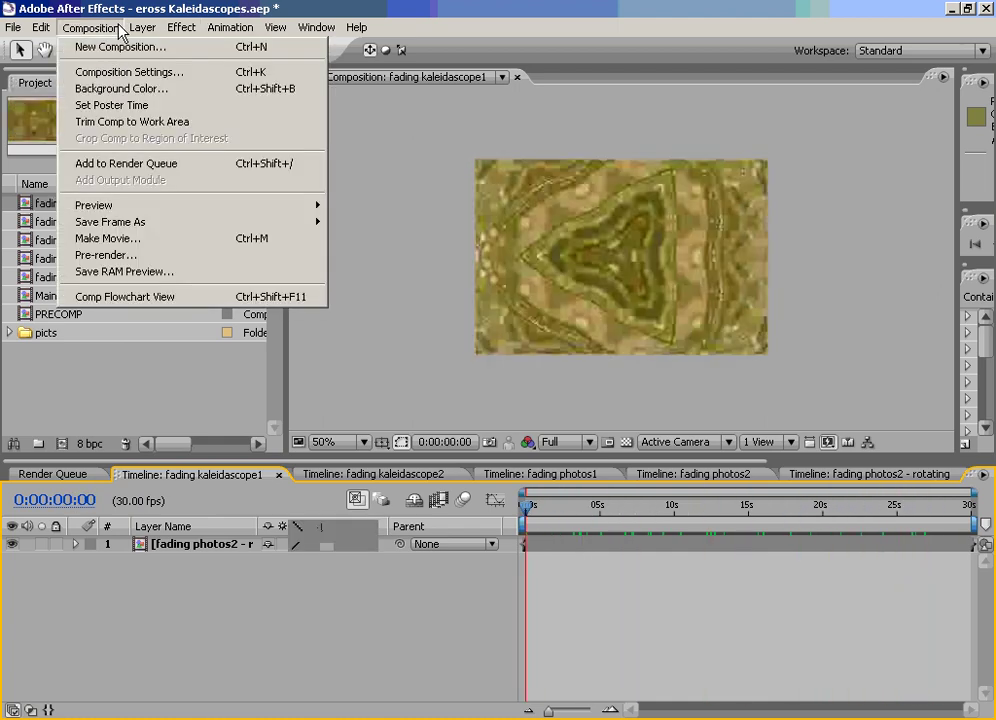
{"action": "left_click", "coordinate": [108, 239]}
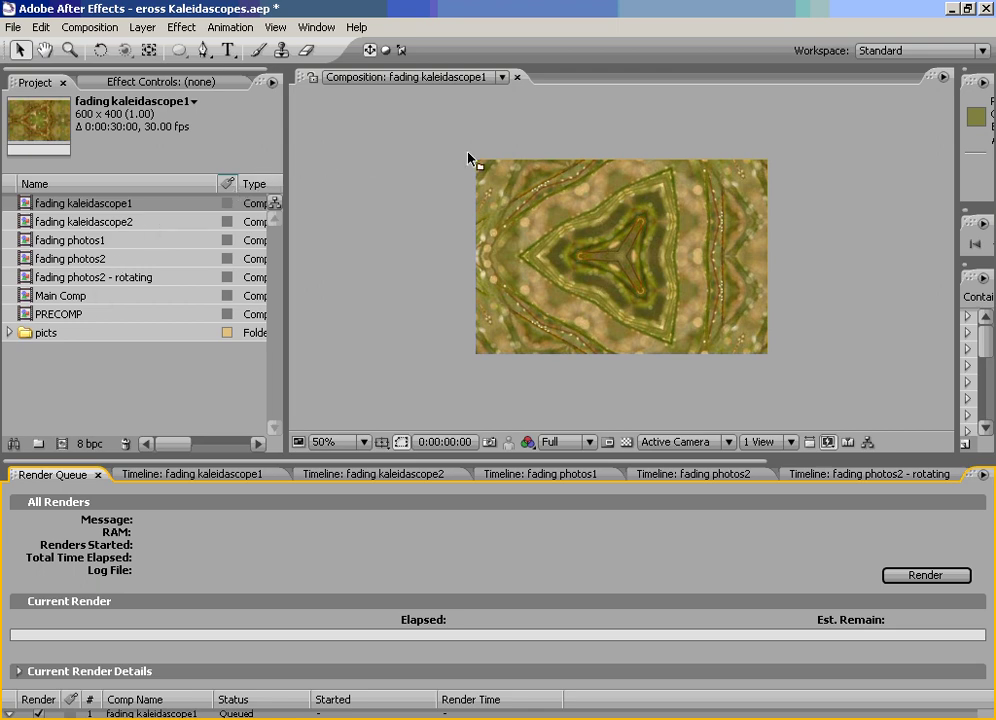
Step: Reopen the Render Queue as a floating panel, enlarge it and dock it beside the Project panel
{"action": "key", "text": "ctrl+alt+0"}
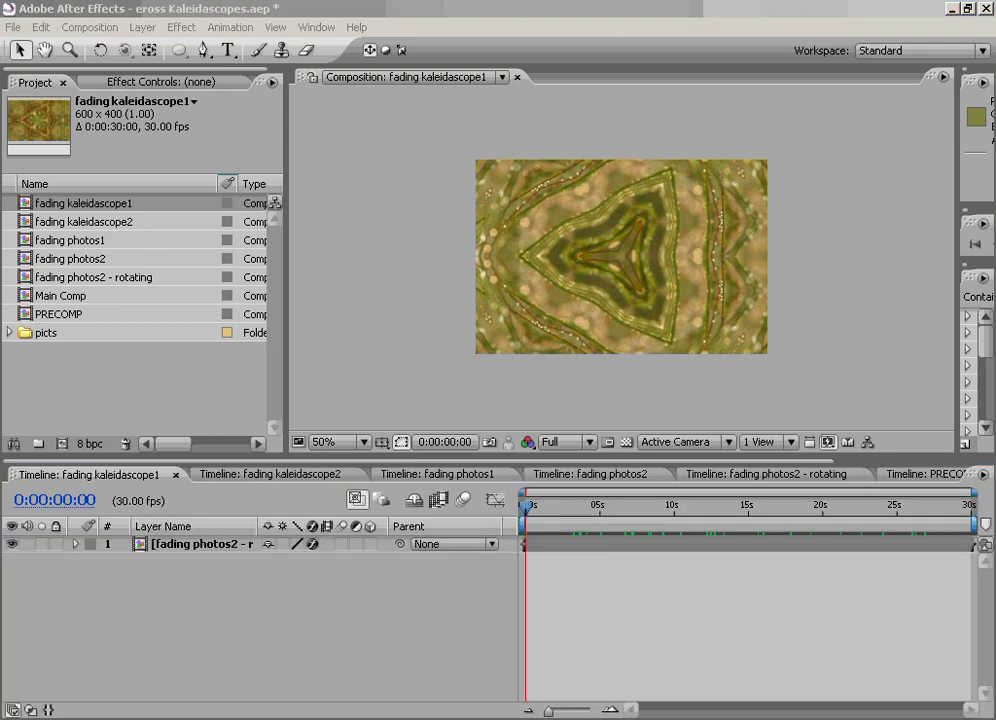
{"action": "key", "text": "ctrl+alt+0"}
{"action": "left_click_drag", "start_coordinate": [176, 111], "coordinate": [105, 80]}
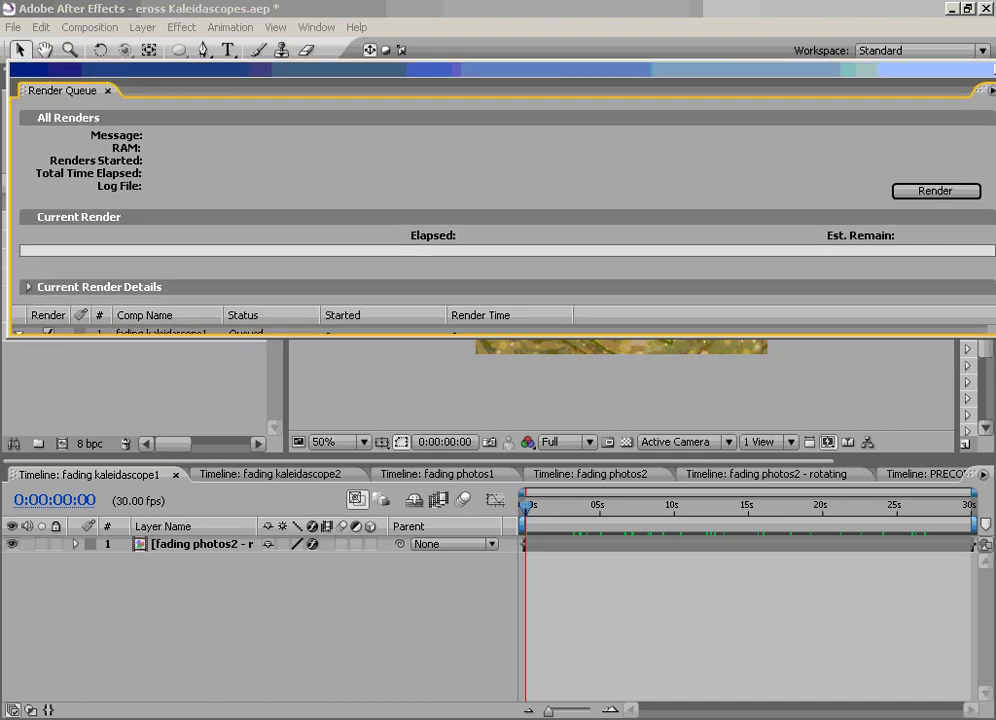
{"action": "left_click_drag", "start_coordinate": [990, 336], "coordinate": [745, 651]}
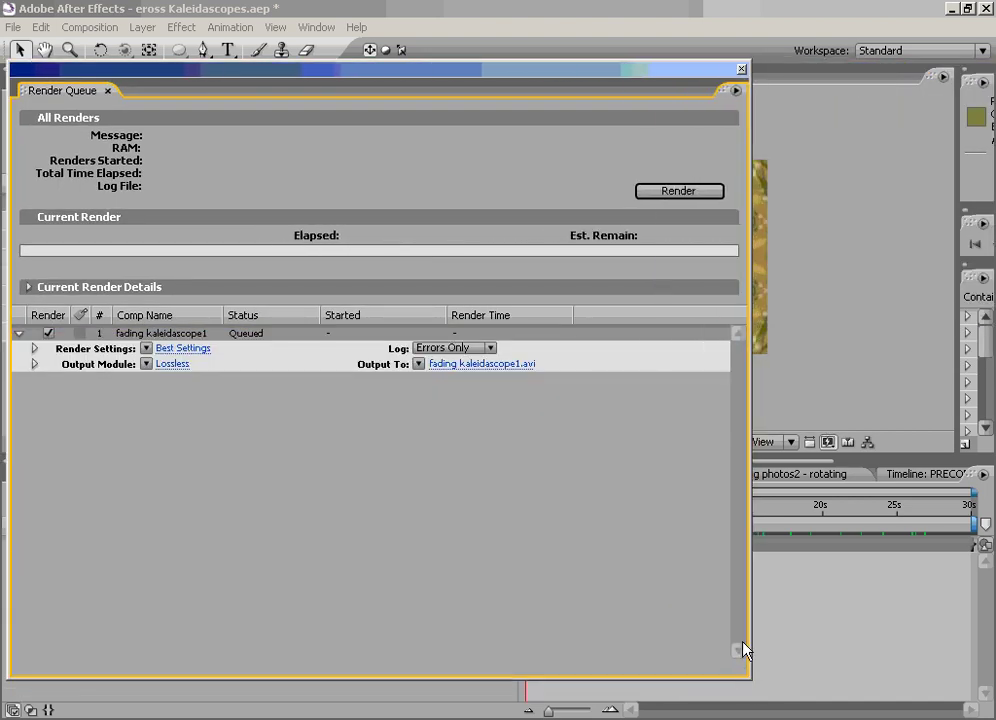
{"action": "left_click_drag", "start_coordinate": [535, 76], "coordinate": [605, 62]}
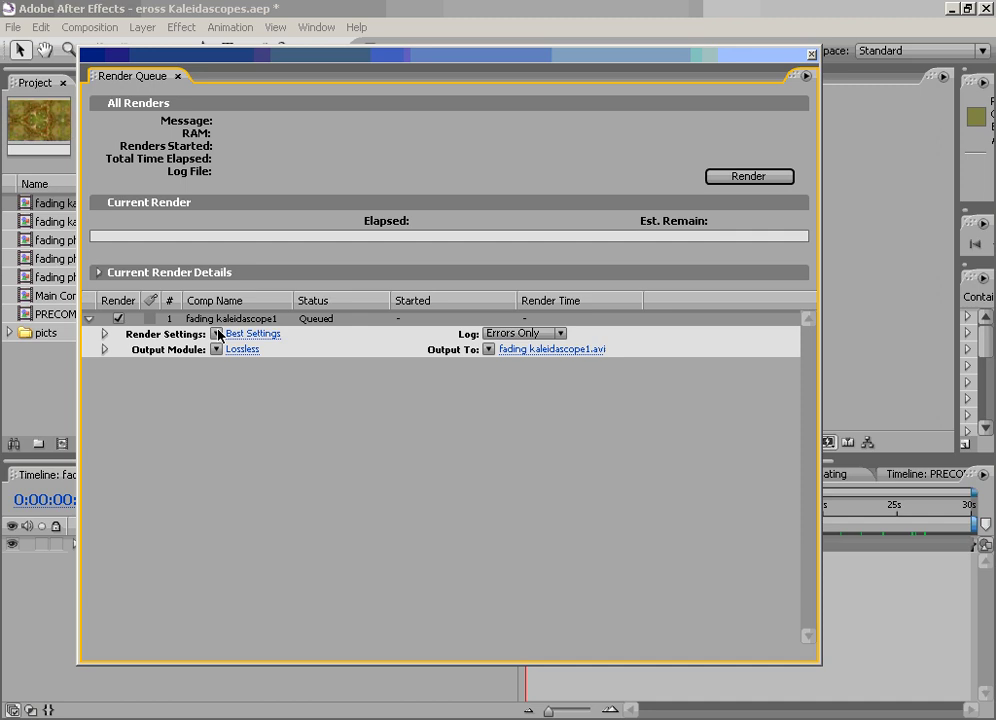
{"action": "left_click_drag", "start_coordinate": [303, 68], "coordinate": [511, 111]}
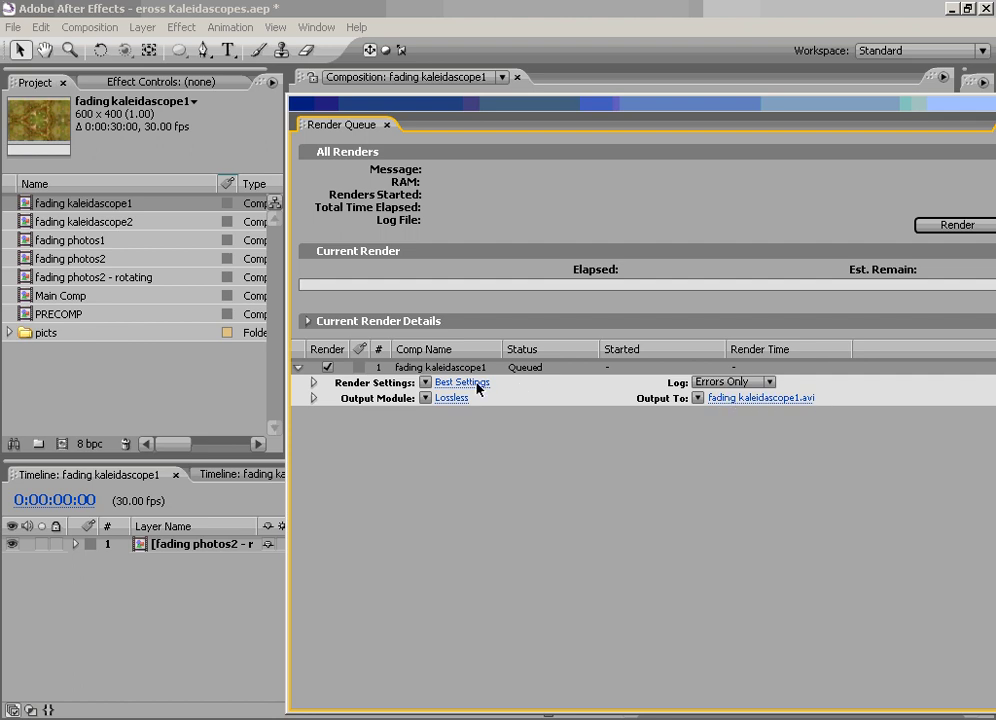
Step: Expand the Render Settings and Output Module details, then open the Best Settings render settings
{"action": "left_click", "coordinate": [313, 384]}
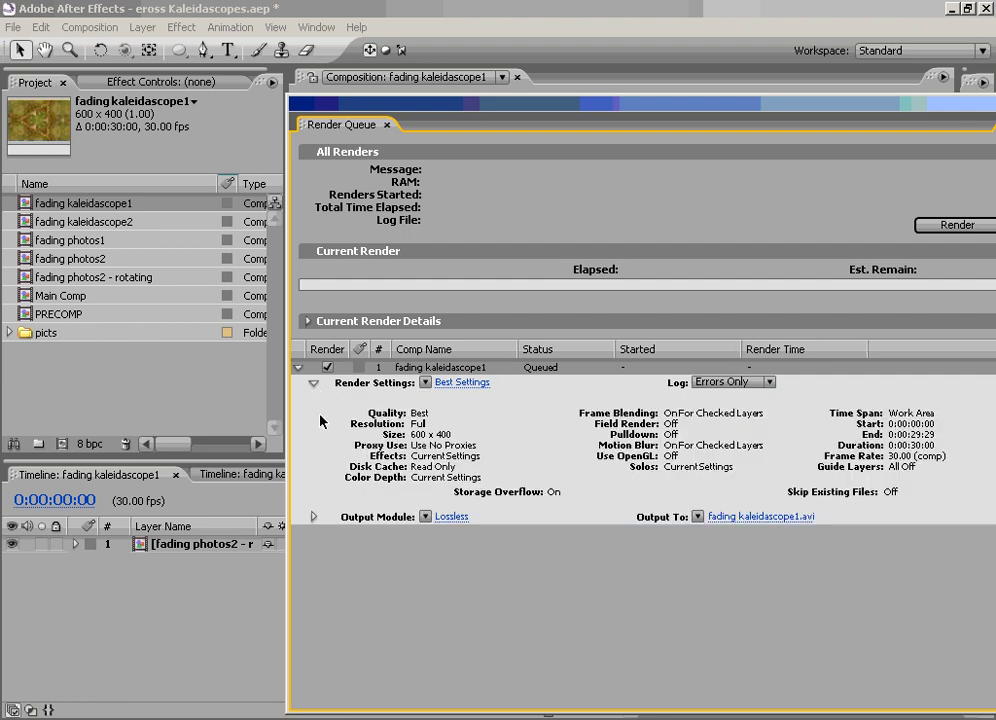
{"action": "left_click", "coordinate": [313, 517]}
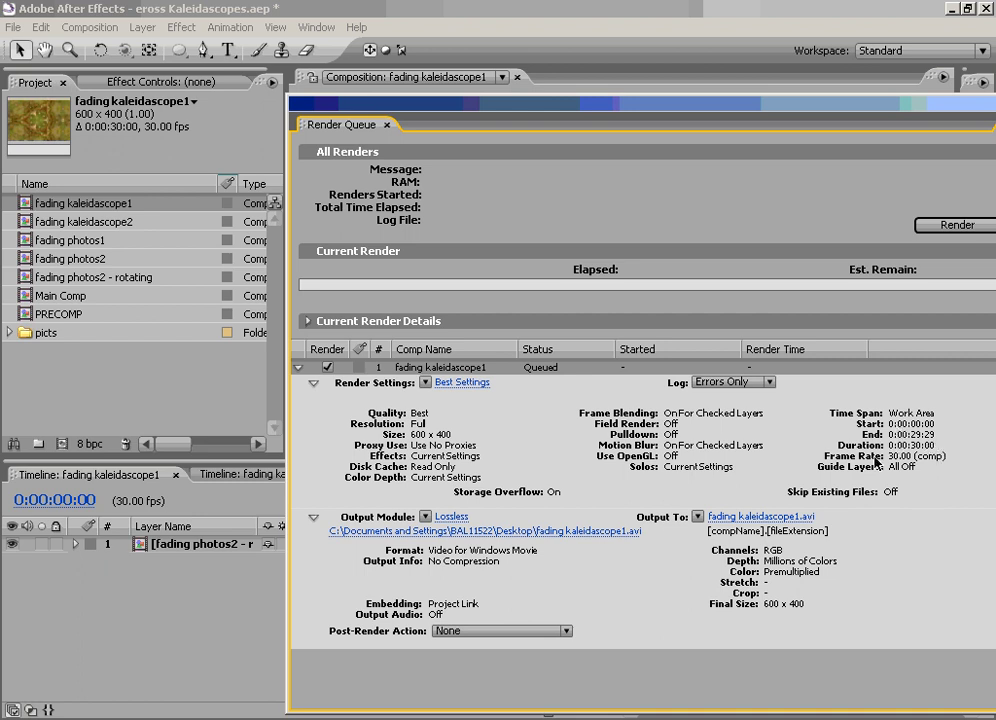
{"action": "left_click", "coordinate": [462, 383]}
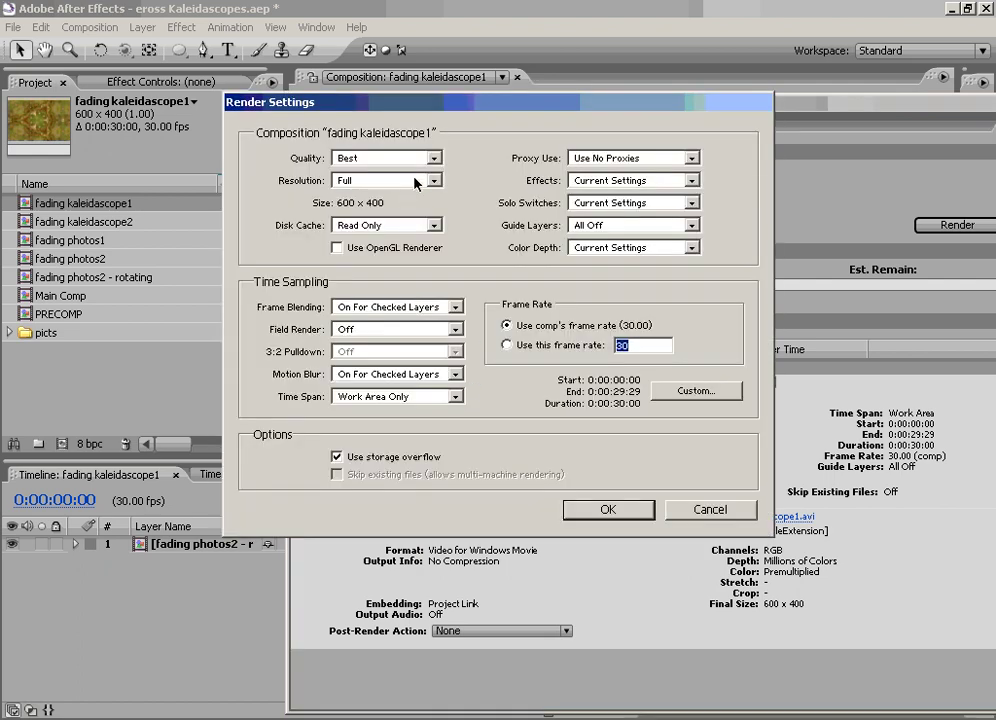
{"action": "left_click", "coordinate": [434, 158]}
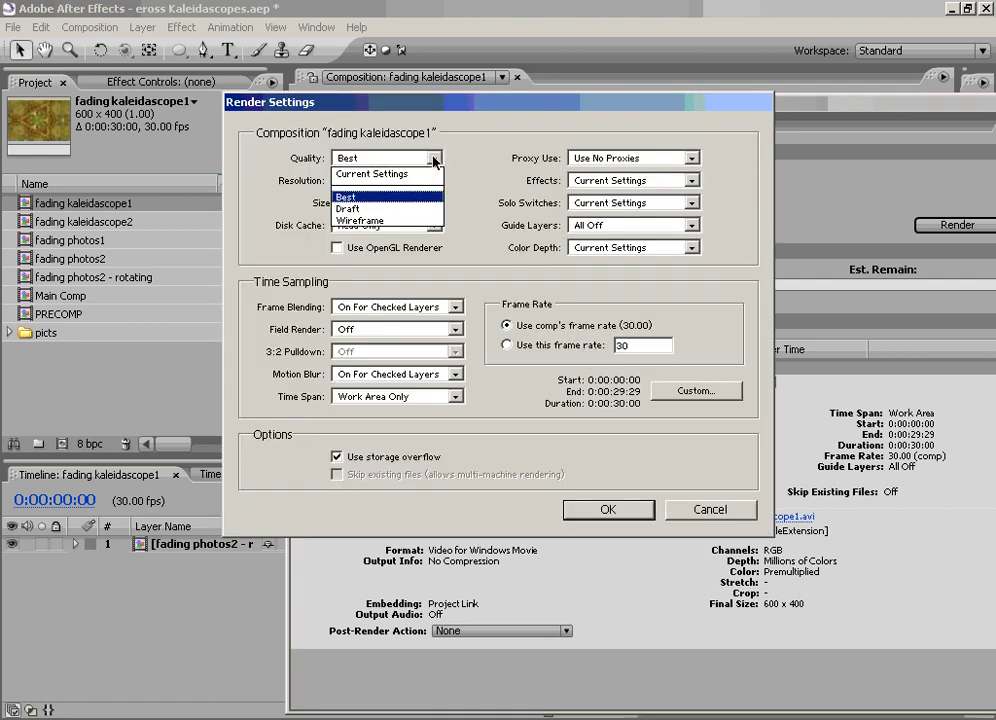
{"action": "left_click", "coordinate": [364, 198]}
{"action": "left_click", "coordinate": [387, 181]}
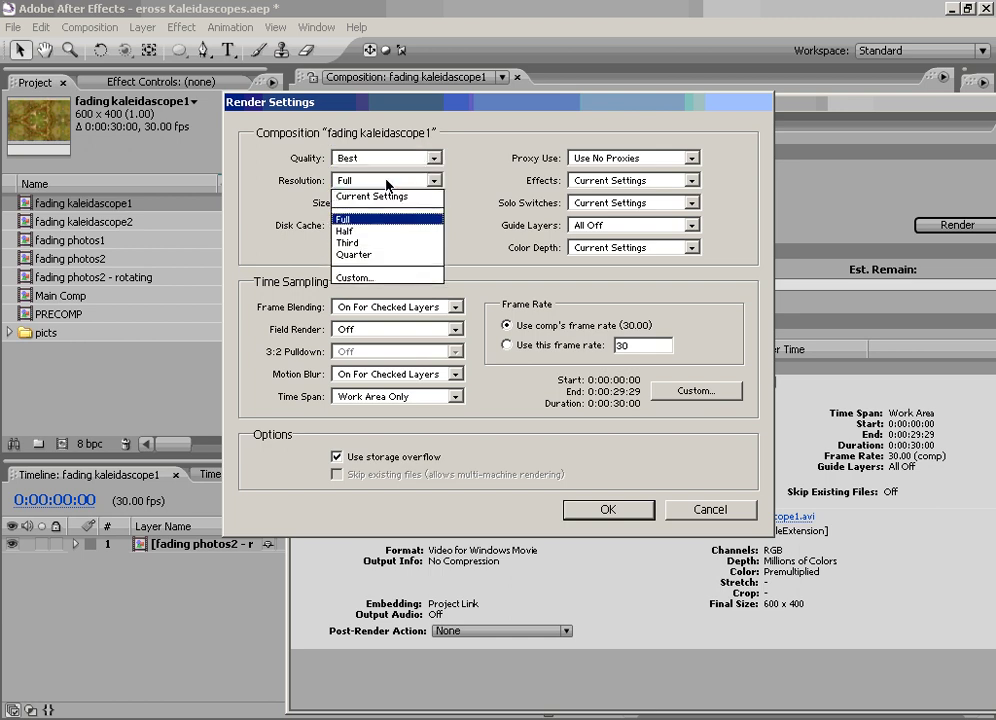
{"action": "left_click", "coordinate": [367, 232]}
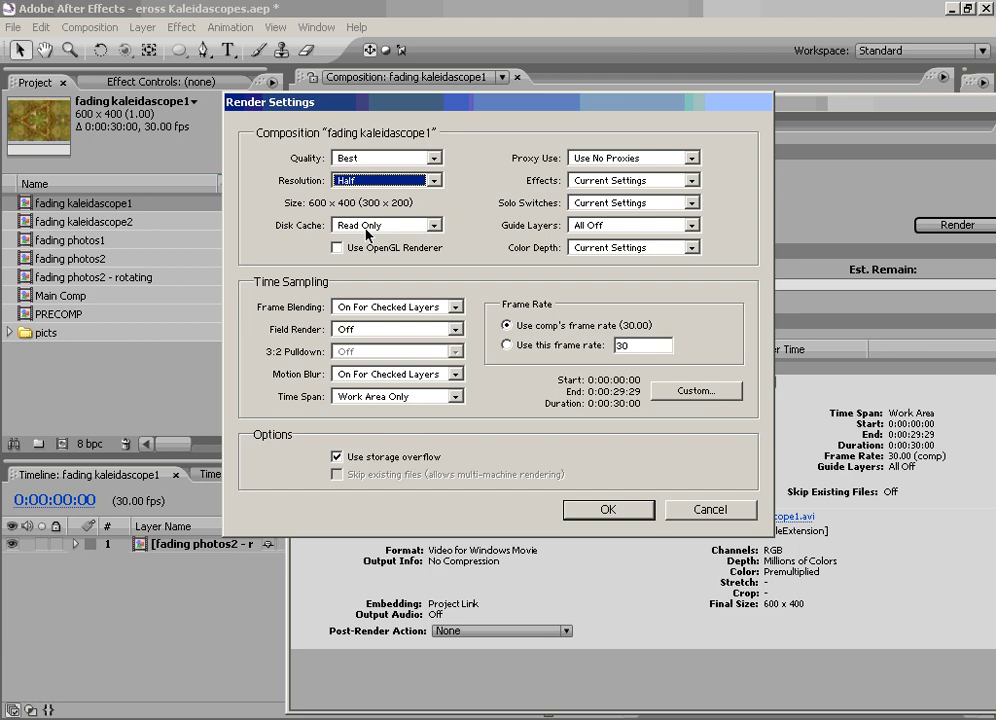
{"action": "left_click", "coordinate": [385, 180]}
{"action": "left_click", "coordinate": [365, 217]}
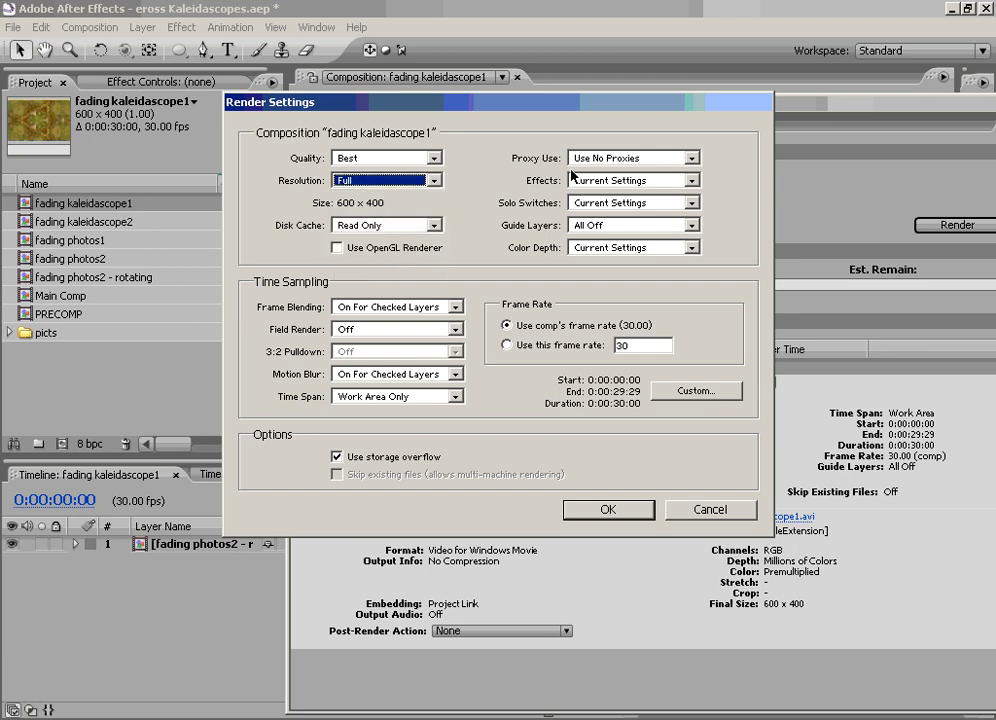
{"action": "left_click", "coordinate": [604, 182]}
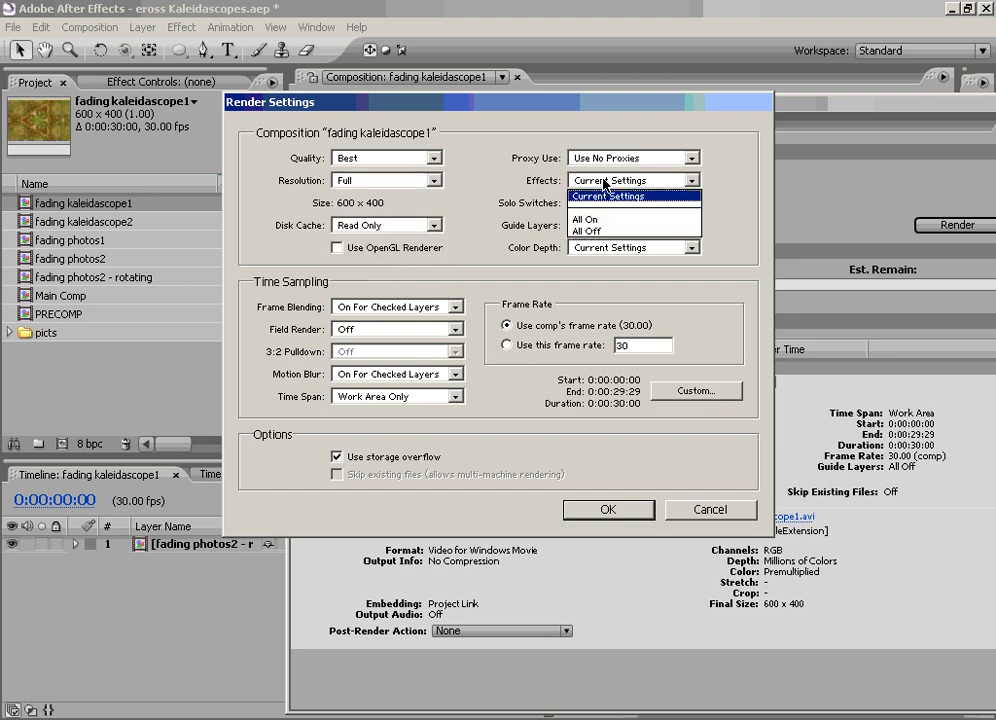
{"action": "left_click", "coordinate": [605, 196]}
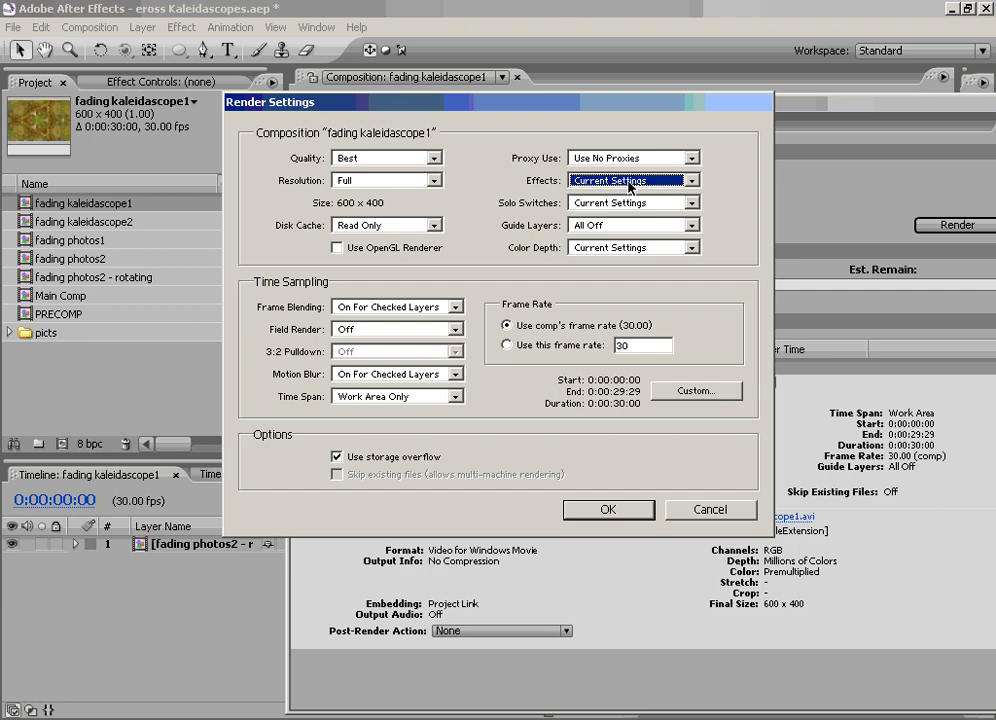
{"action": "left_click", "coordinate": [630, 184]}
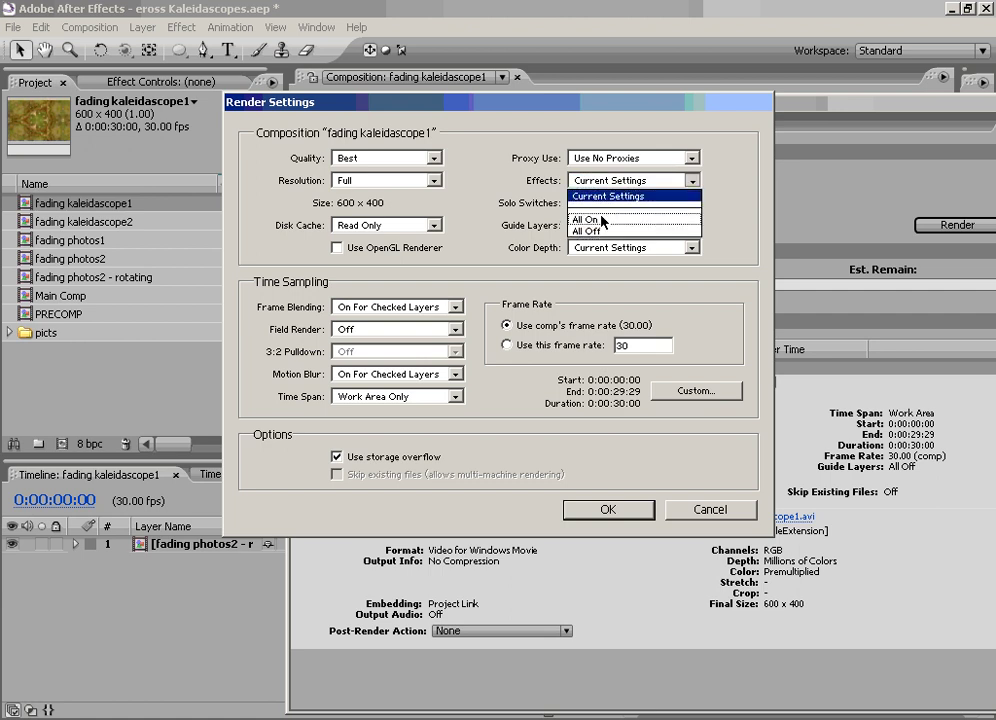
{"action": "left_click", "coordinate": [604, 220]}
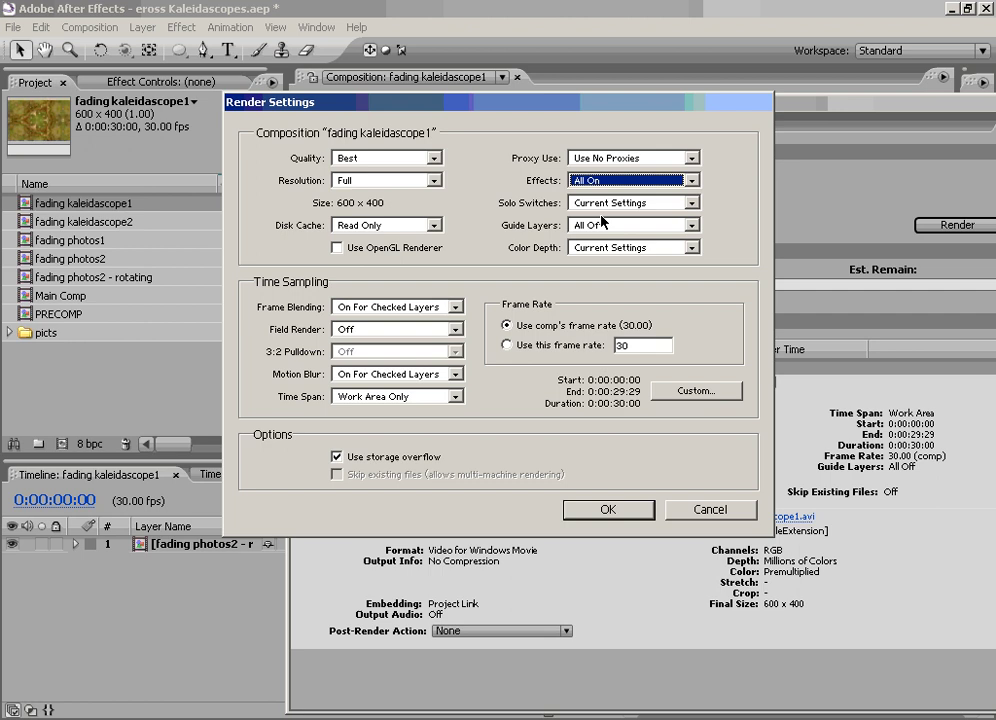
{"action": "left_click", "coordinate": [621, 182]}
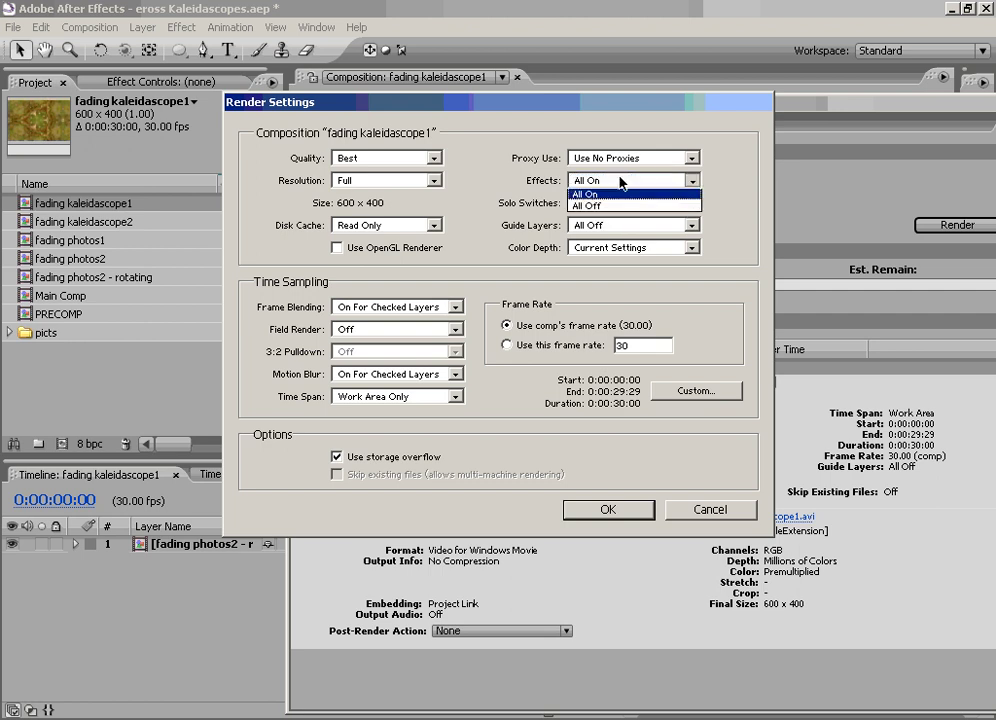
{"action": "left_click", "coordinate": [607, 197]}
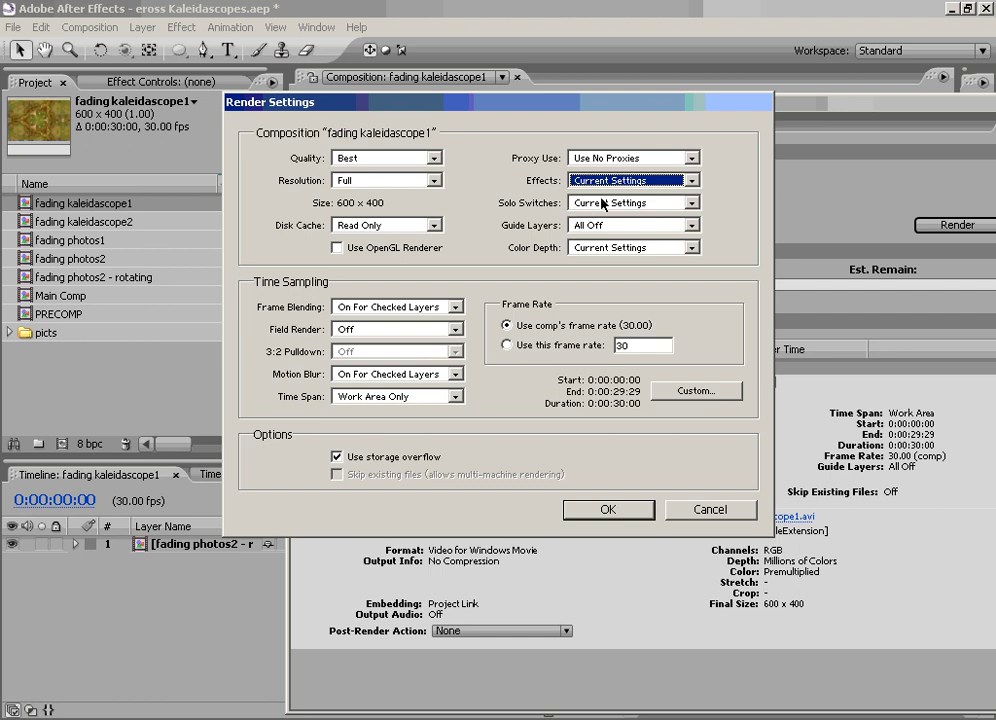
{"action": "left_click", "coordinate": [605, 204]}
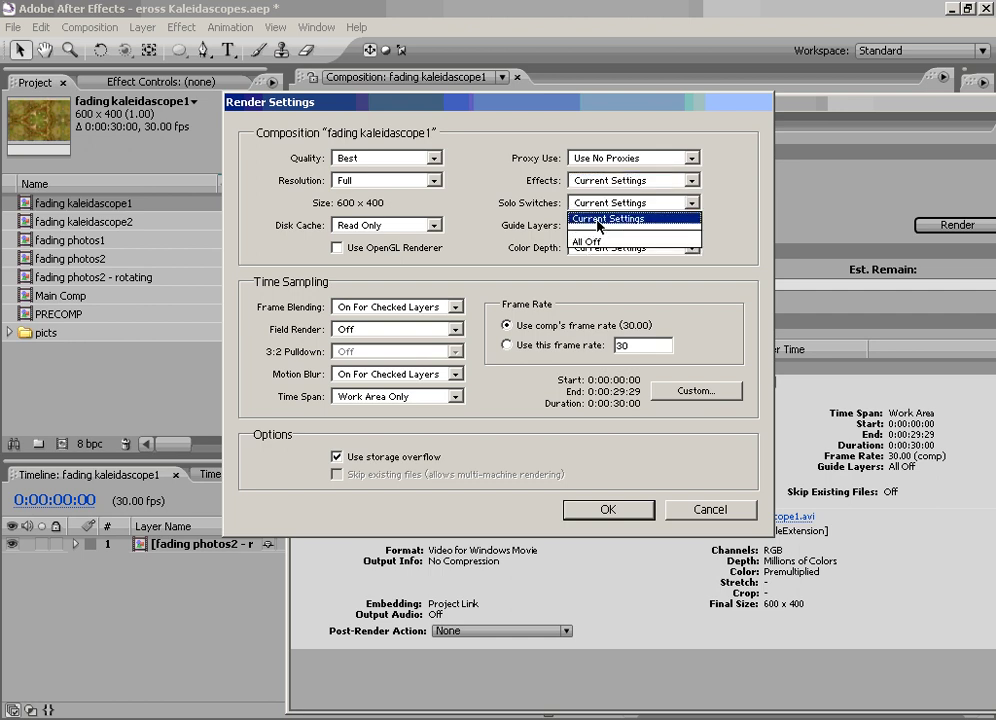
{"action": "left_click", "coordinate": [598, 204]}
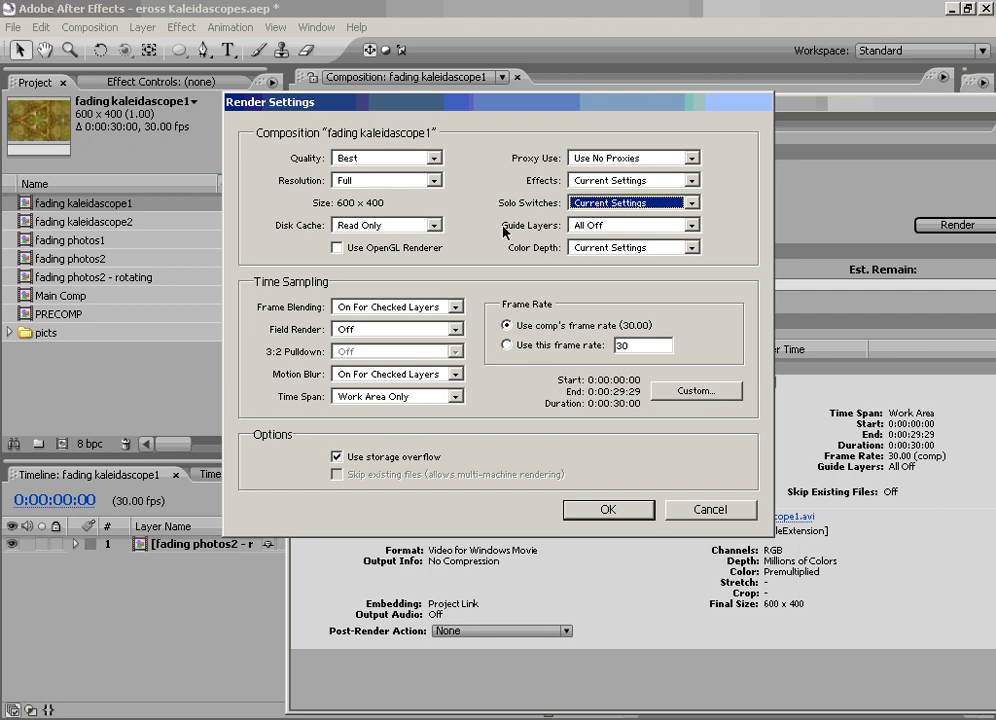
{"action": "left_click", "coordinate": [338, 248]}
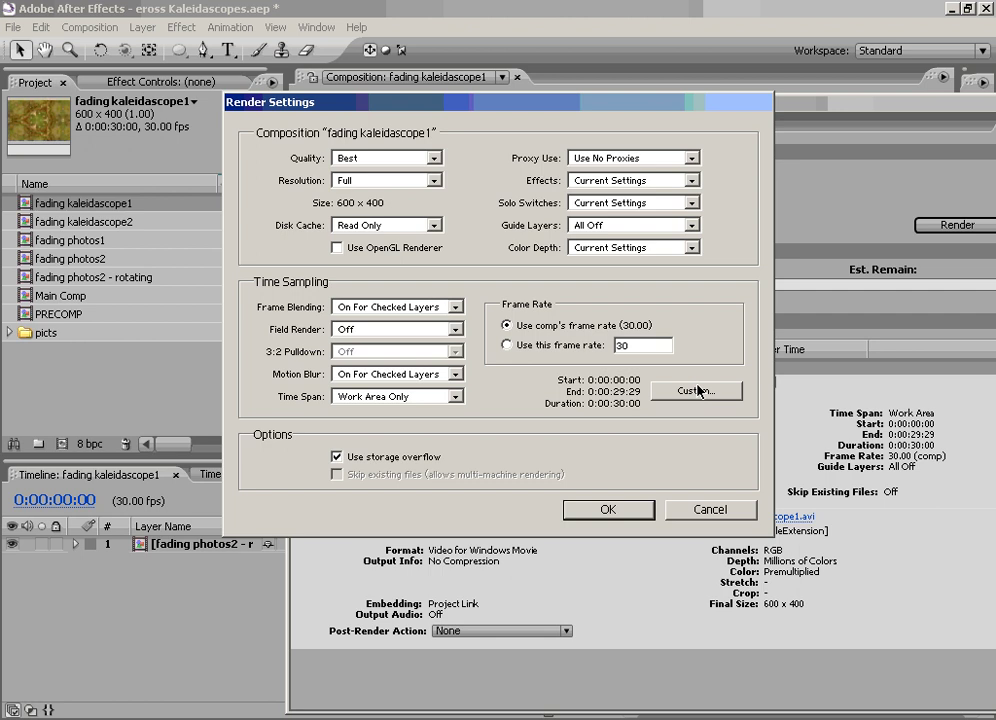
{"action": "left_click", "coordinate": [667, 396]}
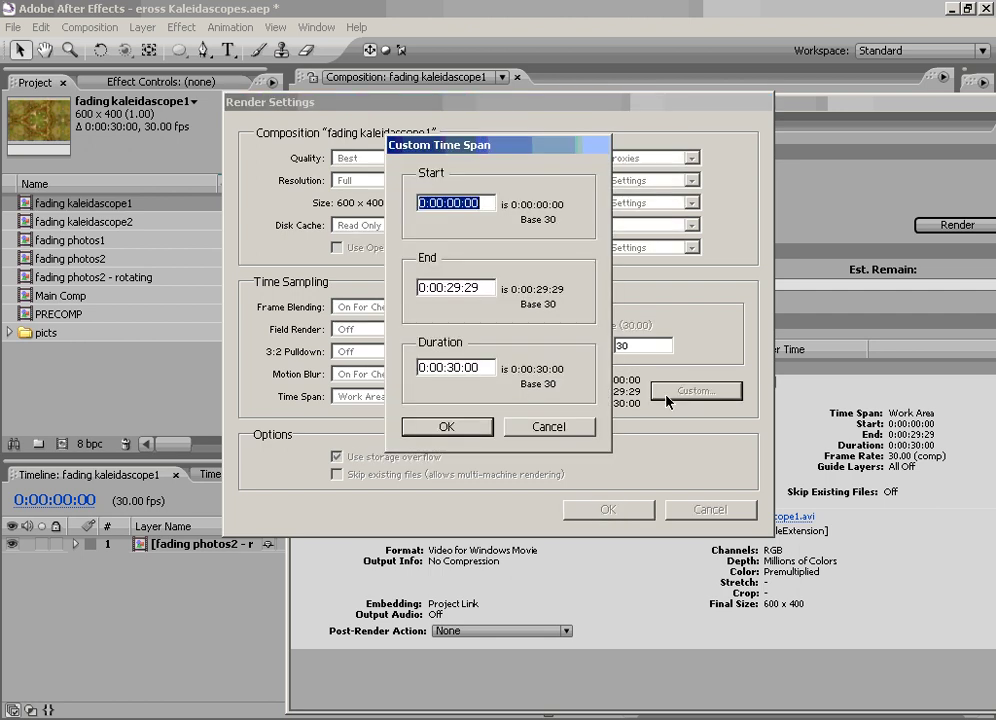
{"action": "key", "text": "Tab"}
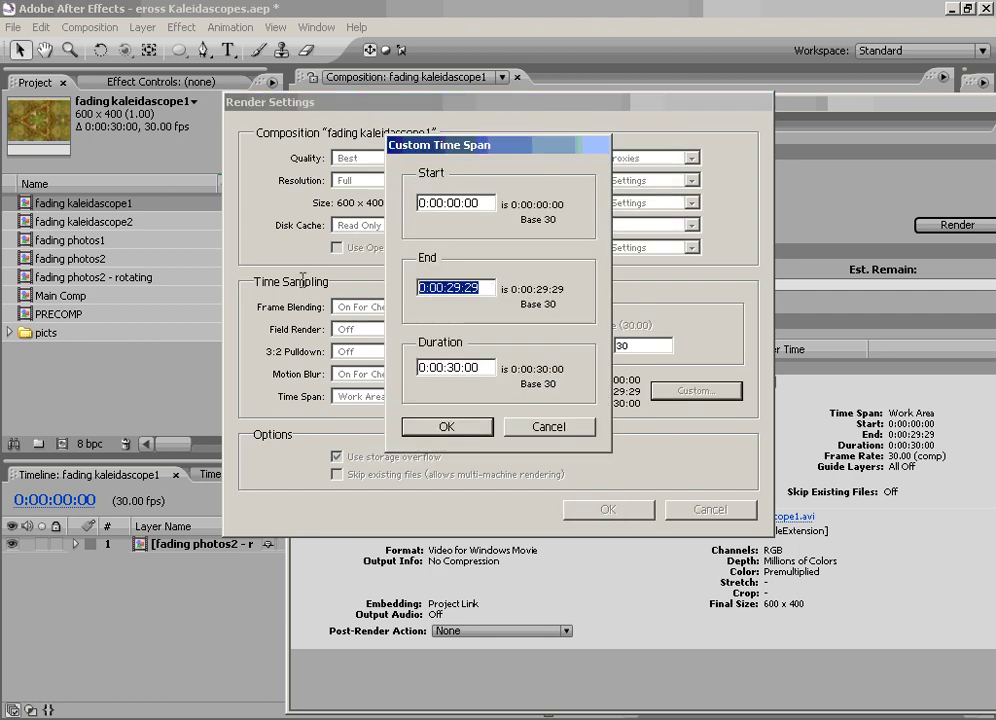
{"action": "type", "text": "1500"}
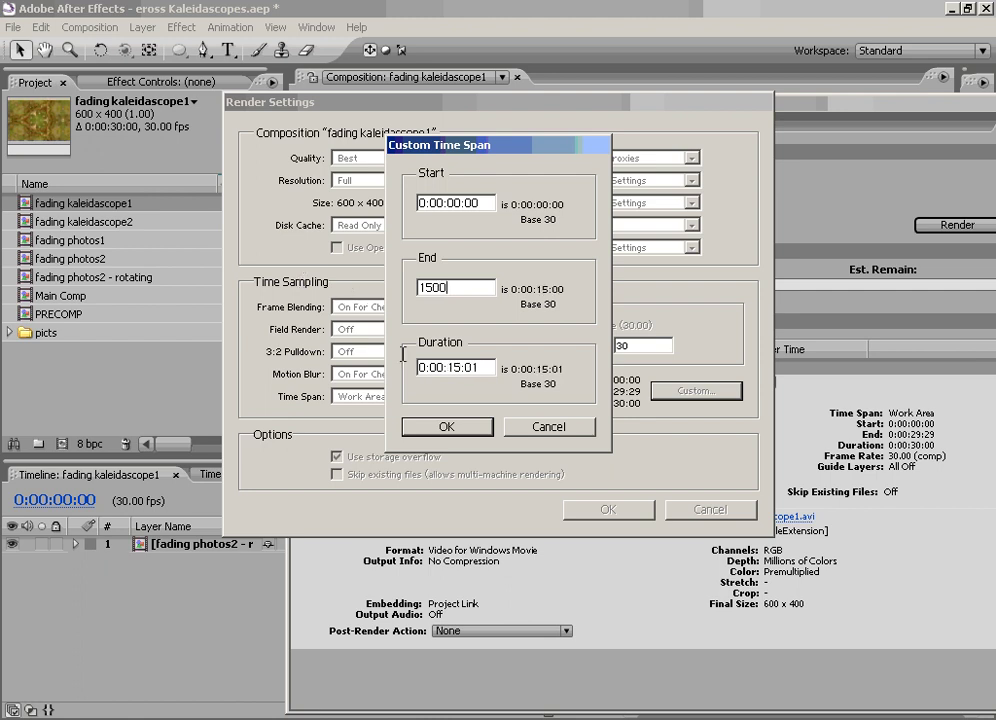
{"action": "left_click", "coordinate": [518, 425]}
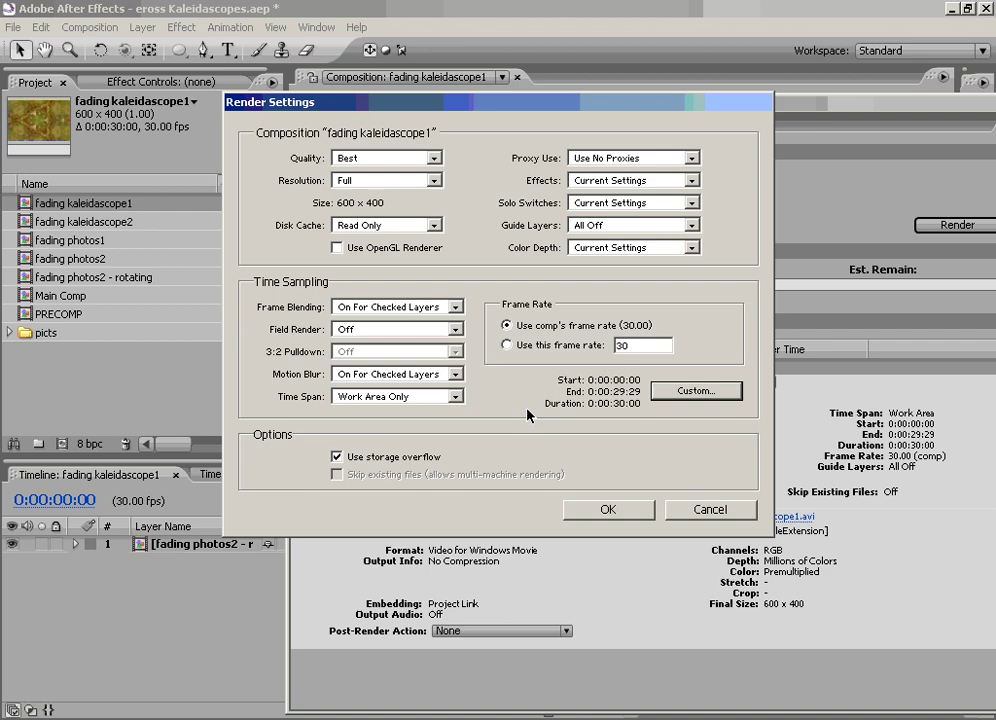
Step: Accept the render settings and open the Lossless output module, keeping Video For Windows format
{"action": "left_click", "coordinate": [612, 510]}
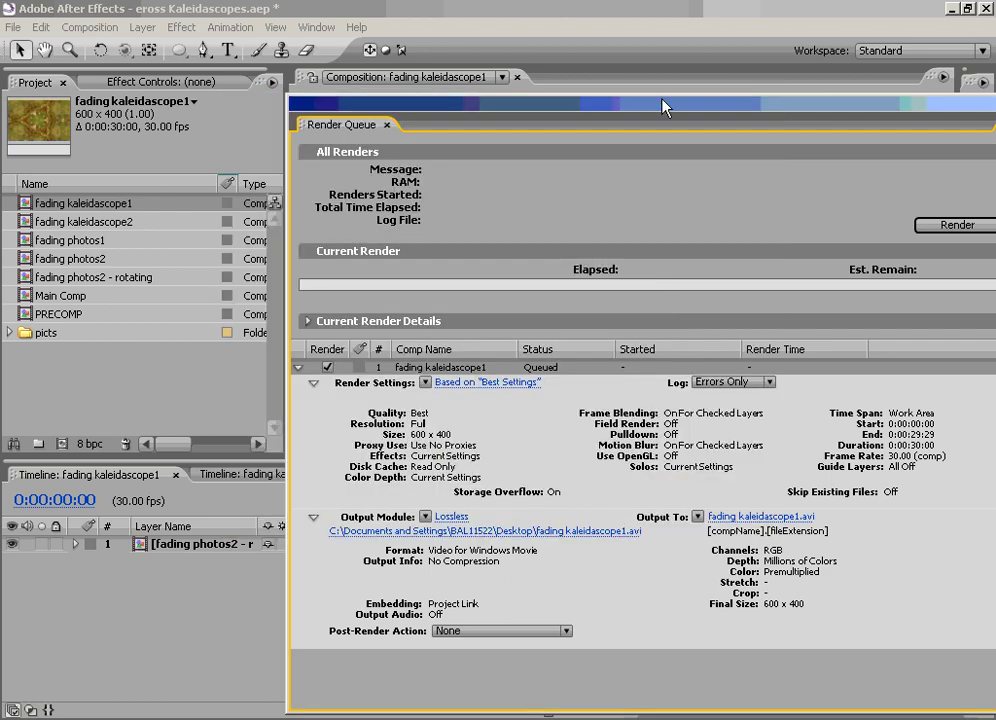
{"action": "left_click_drag", "start_coordinate": [660, 108], "coordinate": [455, 68]}
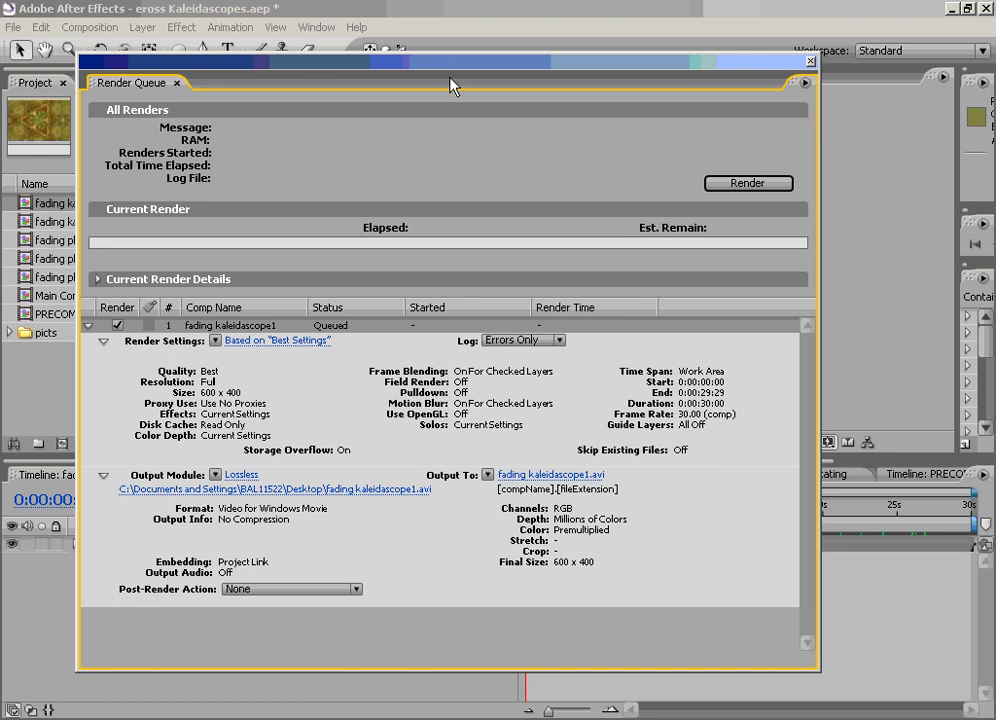
{"action": "left_click", "coordinate": [242, 475]}
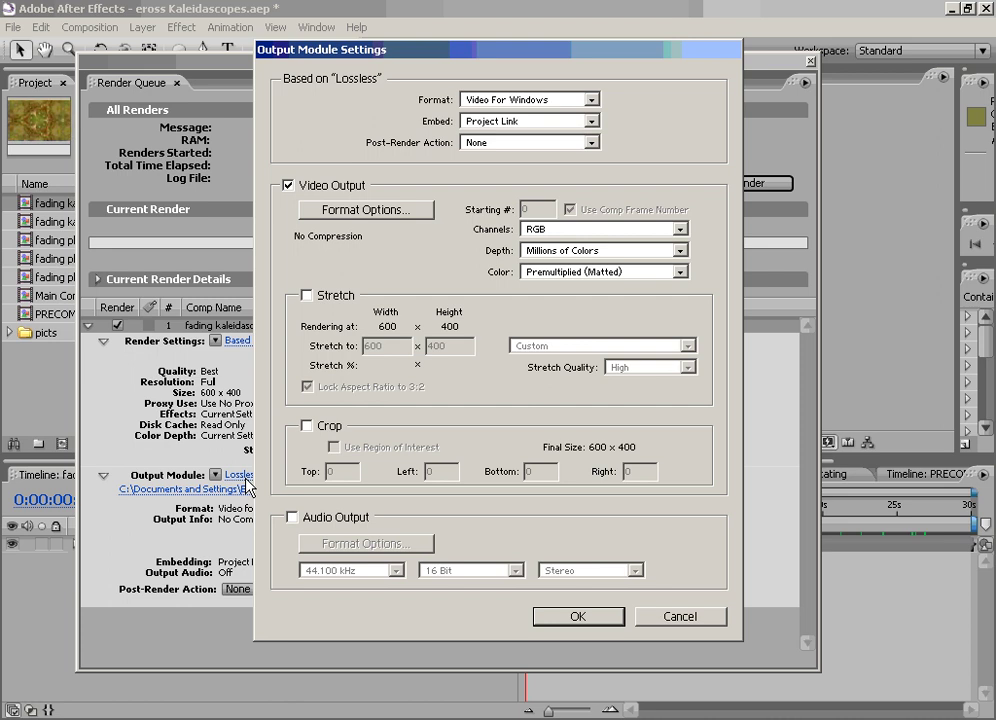
{"action": "left_click", "coordinate": [505, 101]}
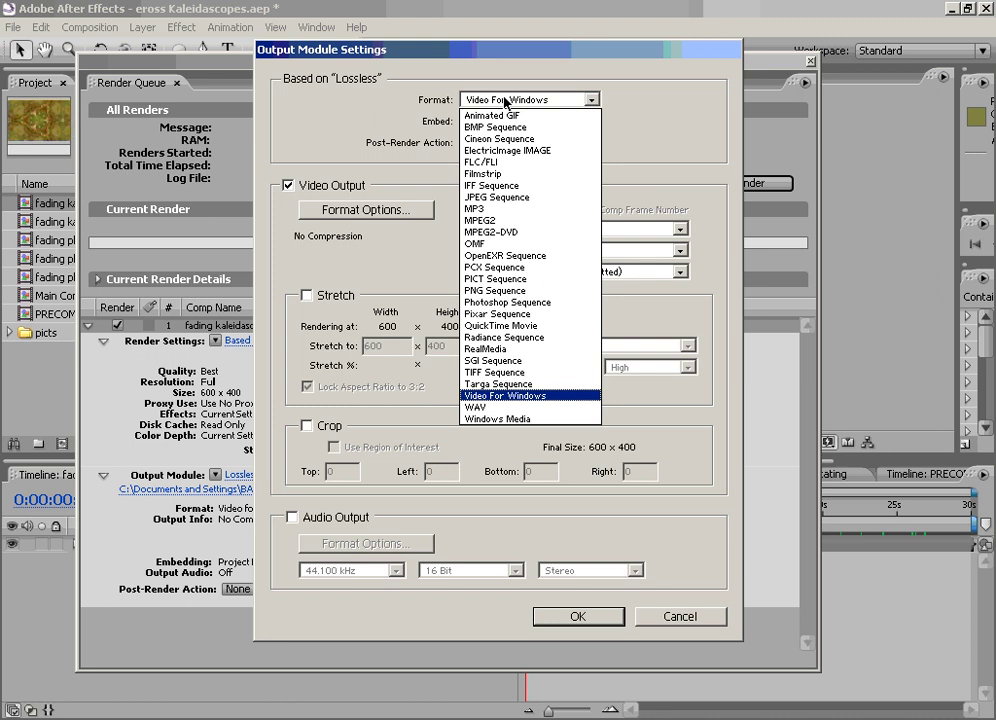
{"action": "left_click", "coordinate": [505, 101]}
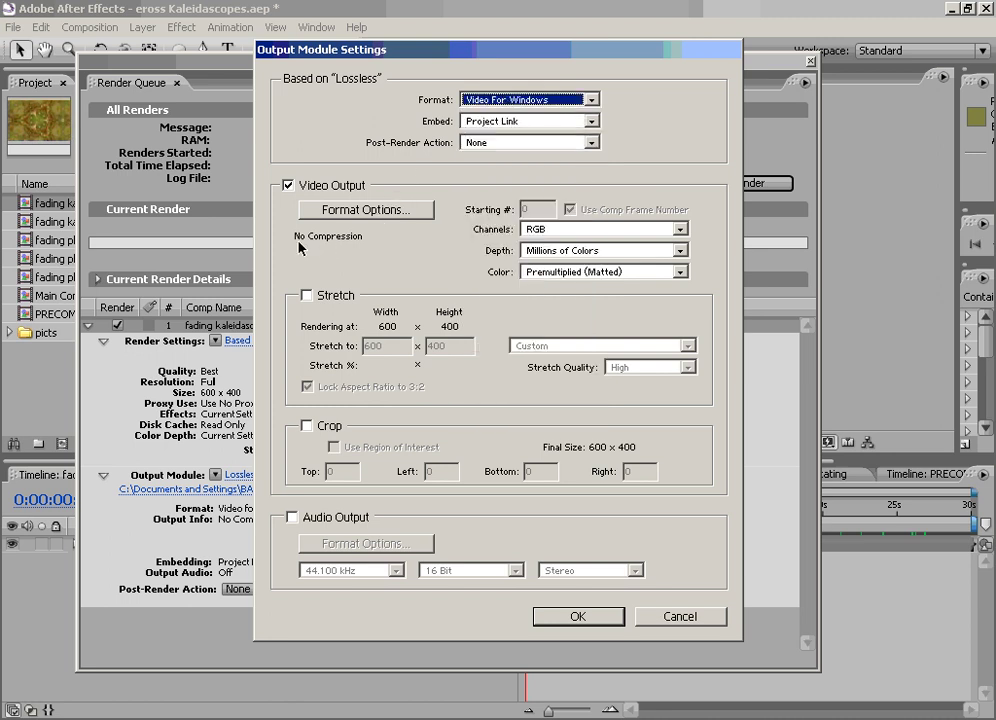
Step: Set the Video For Windows compressor to the DivX 6.2.5 Codec
{"action": "left_click", "coordinate": [385, 211]}
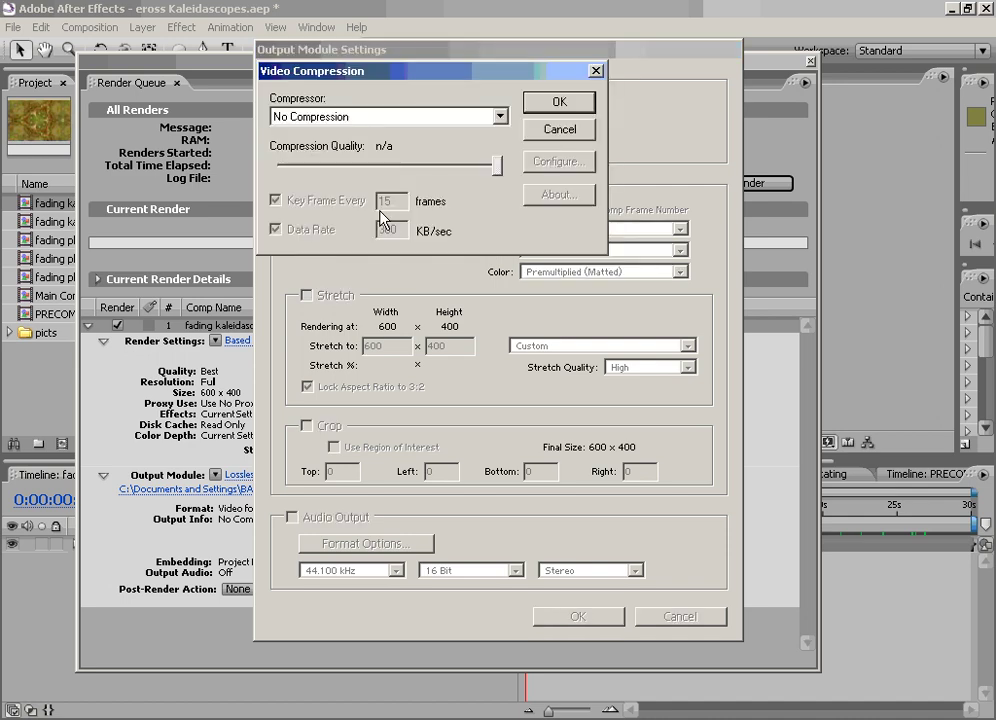
{"action": "left_click", "coordinate": [492, 116]}
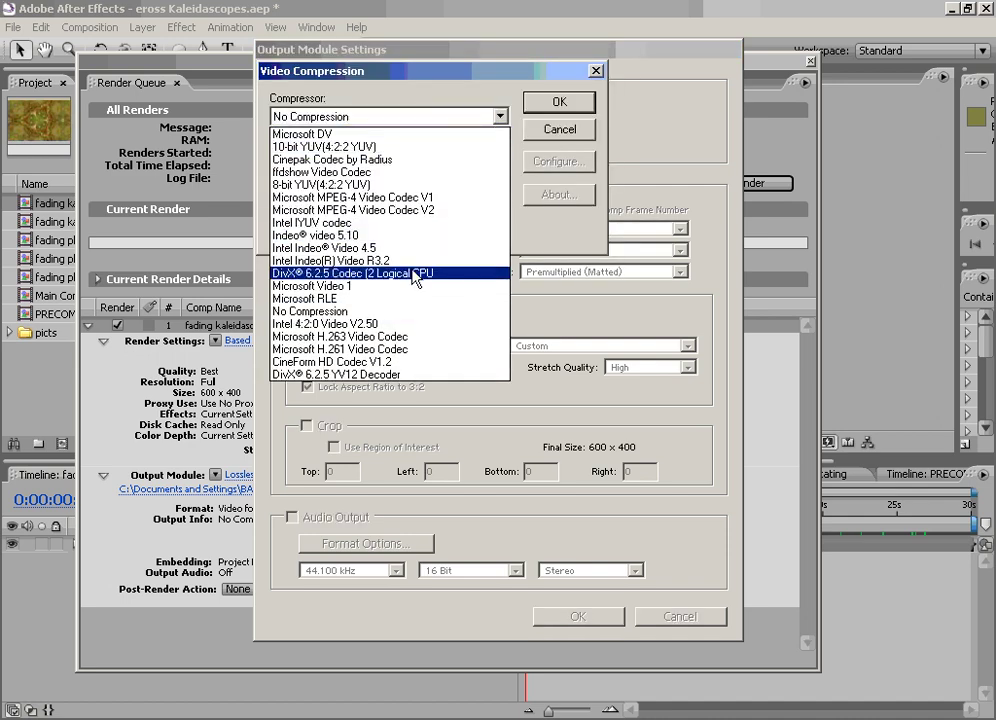
{"action": "left_click", "coordinate": [300, 272]}
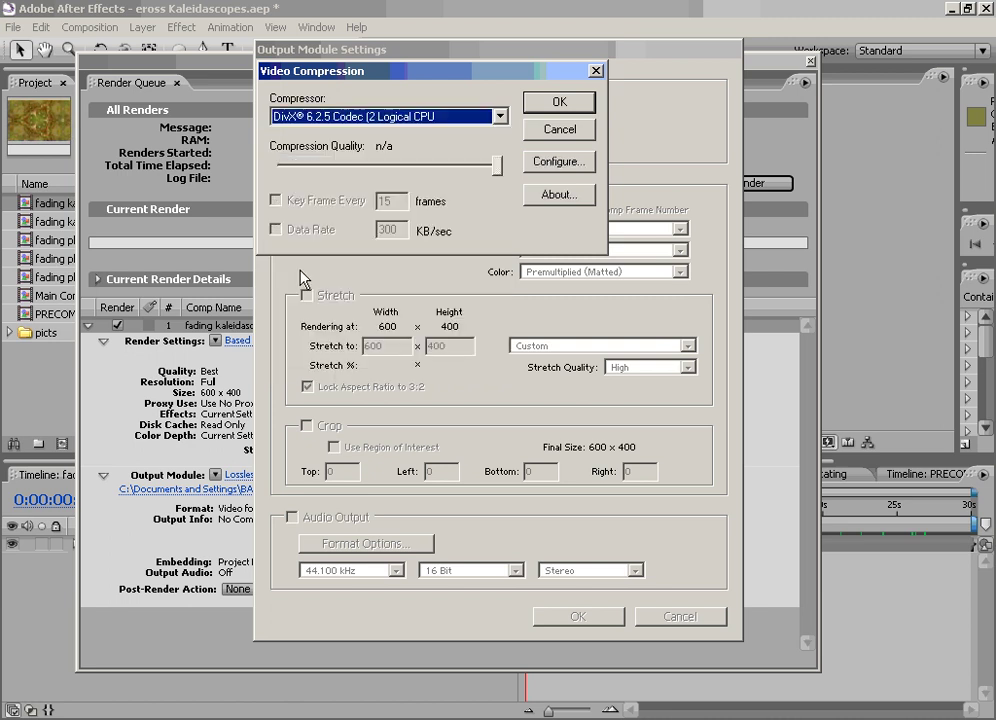
{"action": "left_click", "coordinate": [559, 102]}
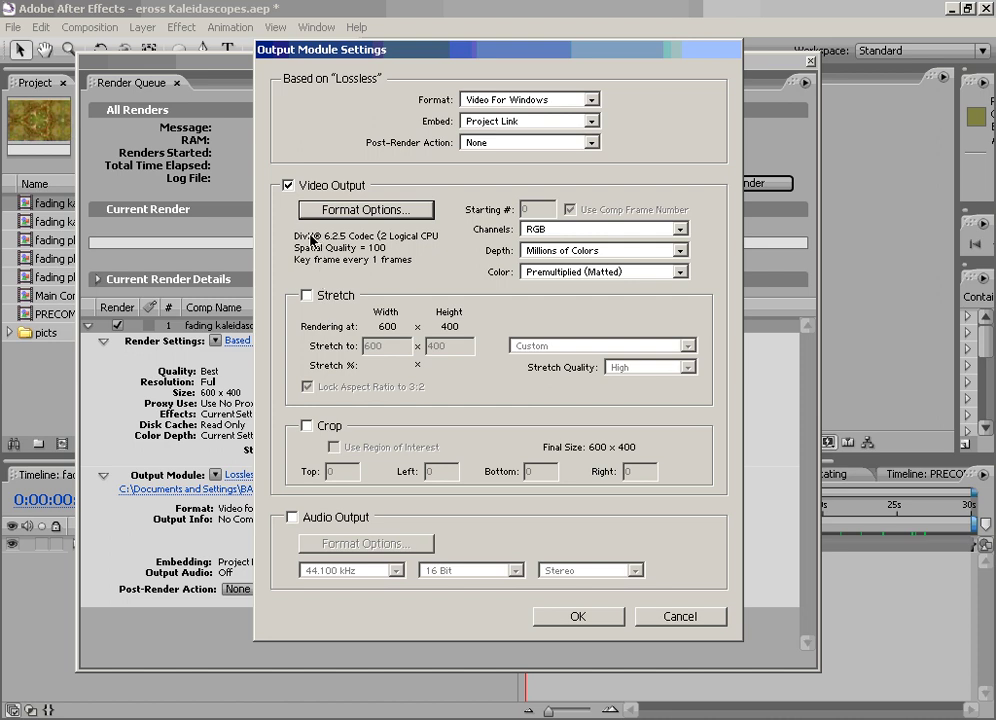
Step: Keep RGB channels and try the CineForm HD Codec V1.2 compressor
{"action": "left_click", "coordinate": [632, 230]}
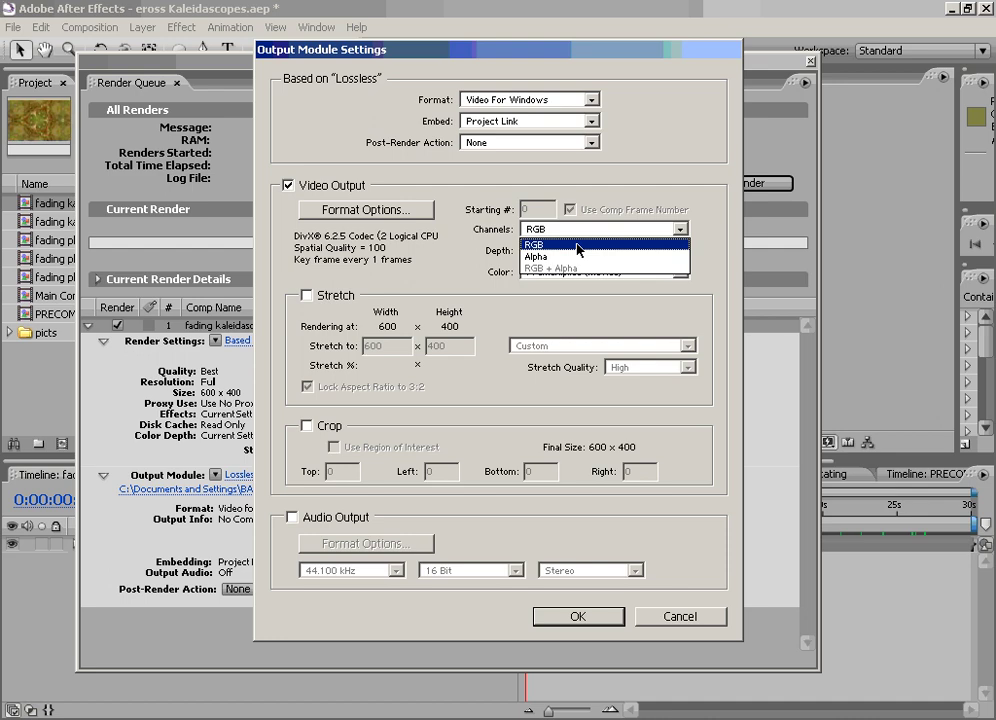
{"action": "left_click", "coordinate": [320, 213]}
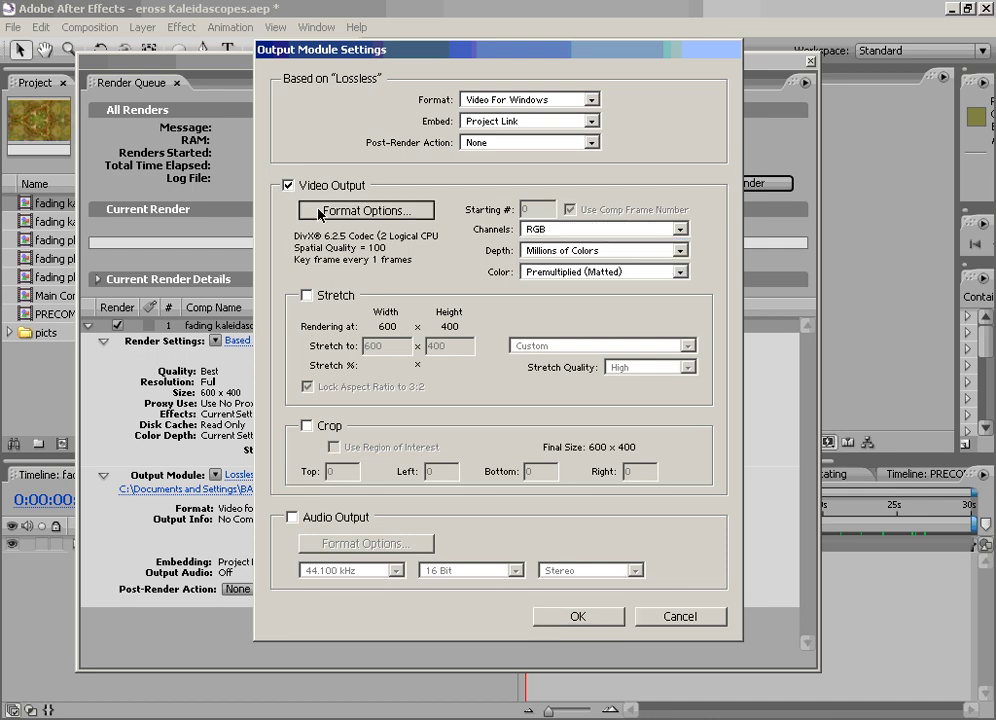
{"action": "left_click", "coordinate": [320, 213]}
{"action": "left_click", "coordinate": [499, 116]}
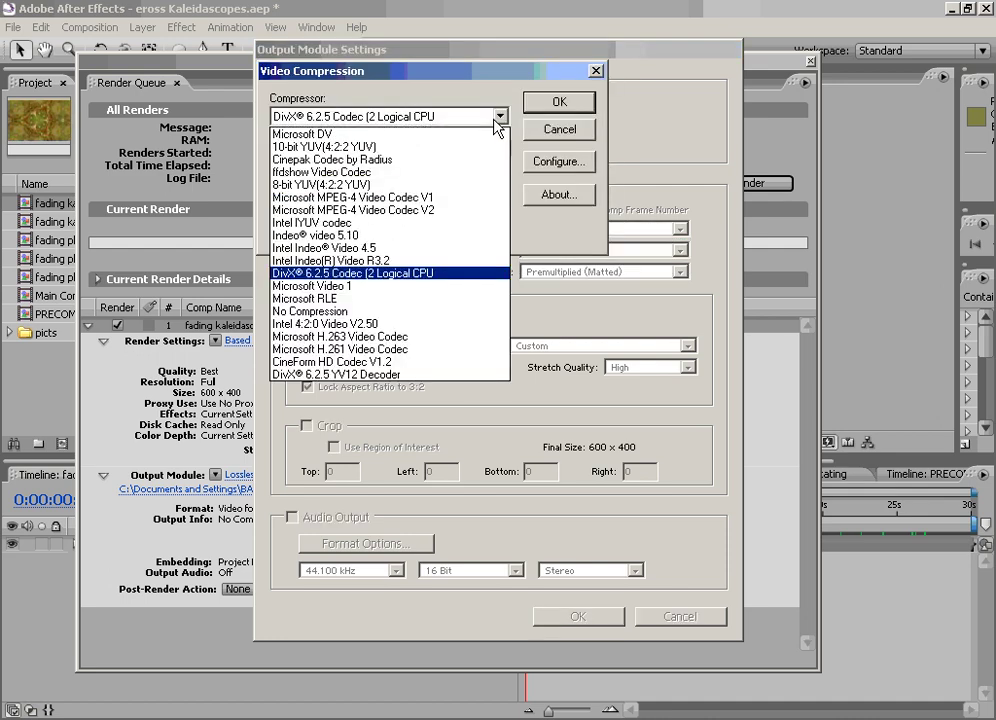
{"action": "left_click", "coordinate": [345, 362]}
{"action": "left_click", "coordinate": [553, 102]}
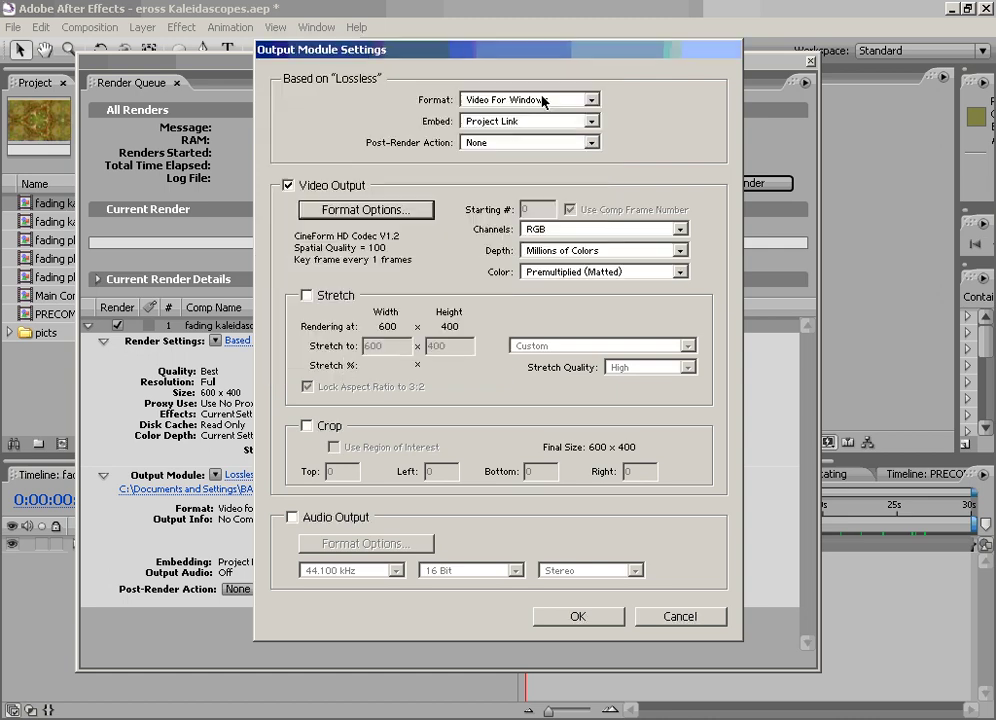
Step: Switch the compressor back to No Compression, leaving the channels unchanged
{"action": "left_click", "coordinate": [535, 225]}
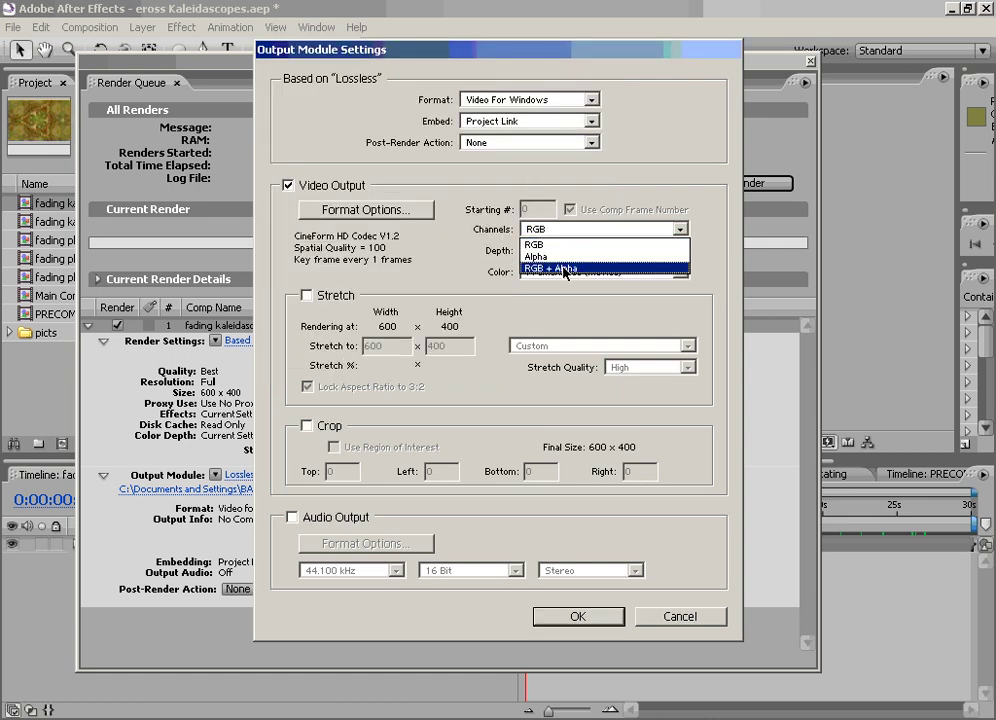
{"action": "left_click", "coordinate": [379, 212]}
{"action": "left_click", "coordinate": [379, 212]}
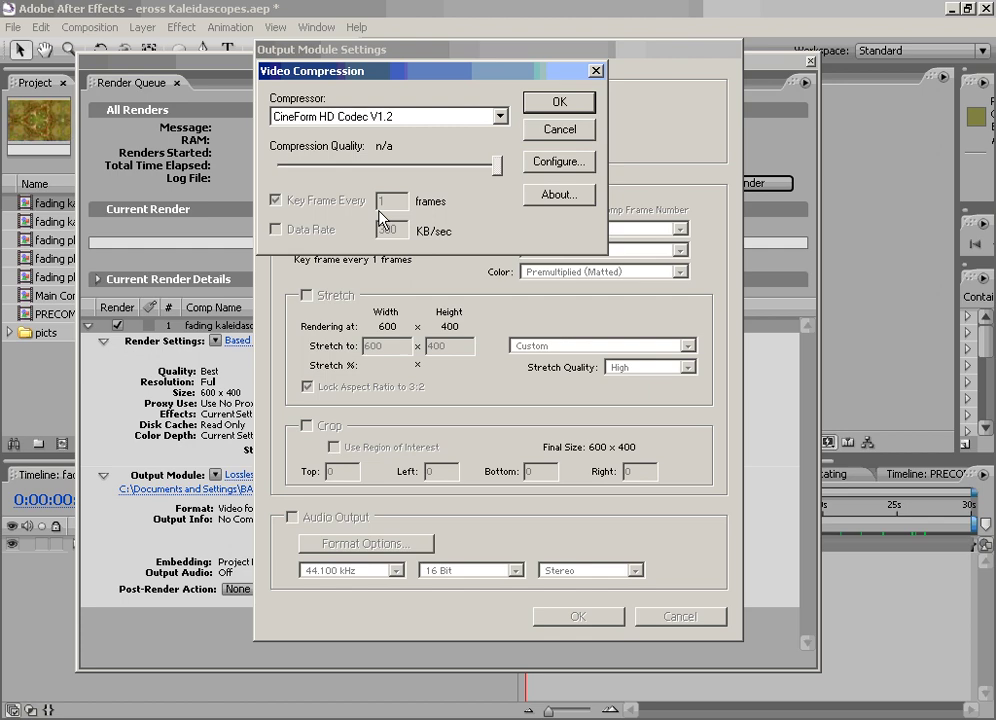
{"action": "left_click", "coordinate": [498, 115]}
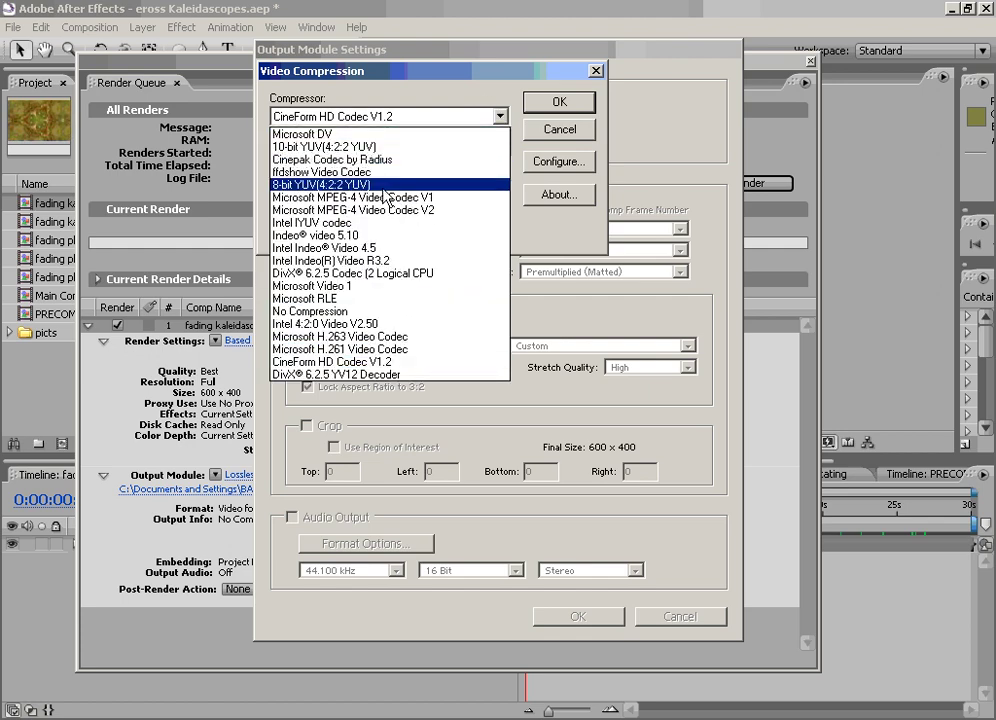
{"action": "left_click", "coordinate": [312, 314]}
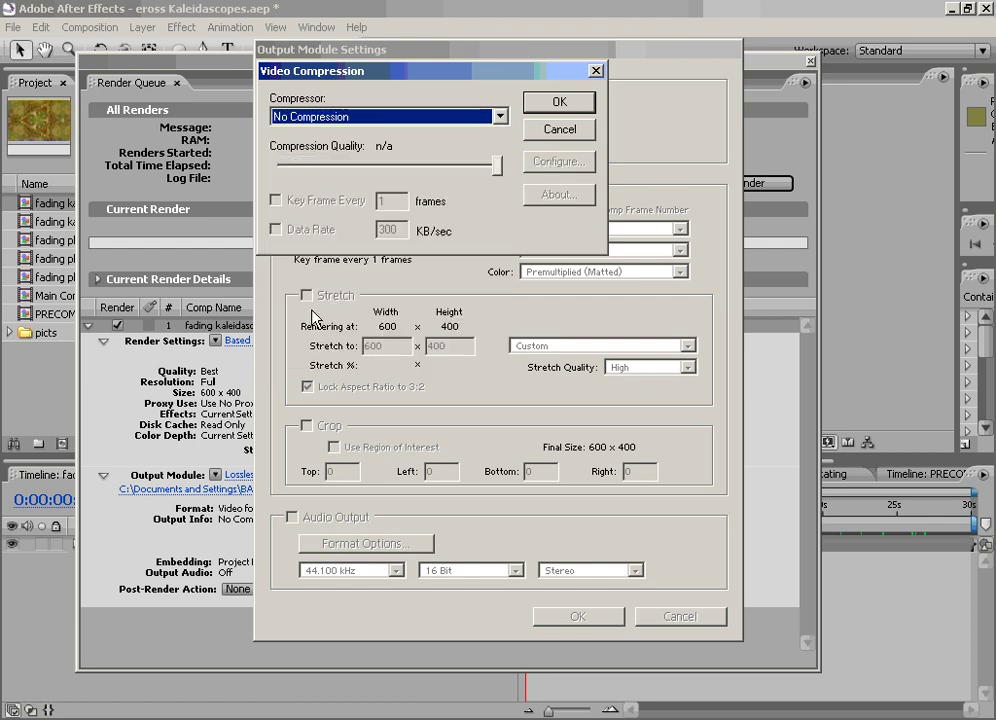
{"action": "left_click", "coordinate": [571, 104]}
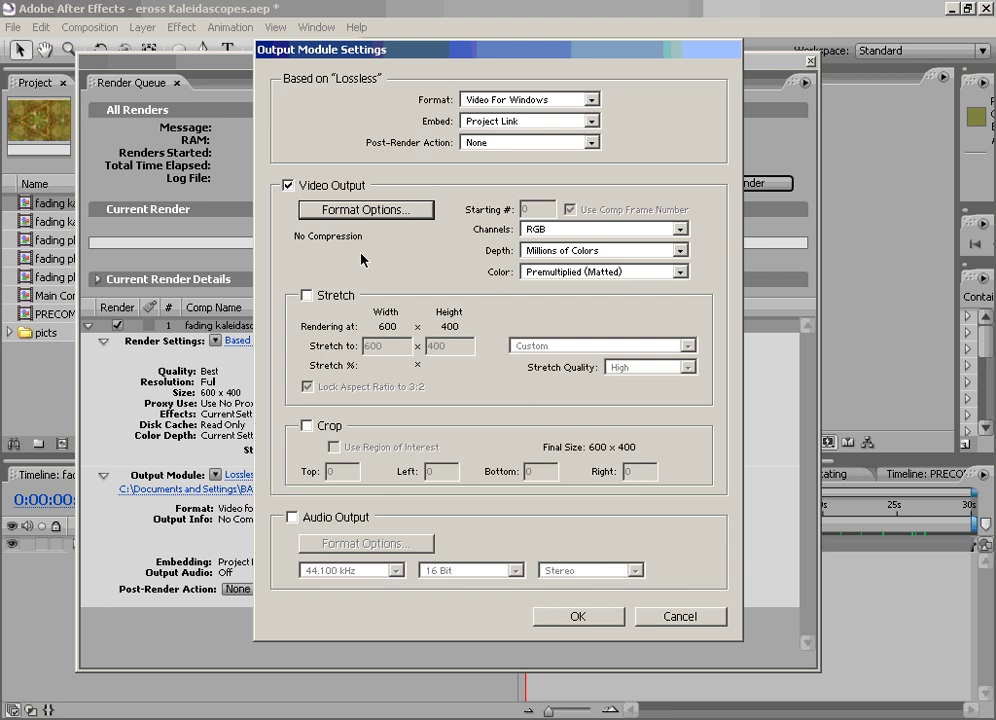
Step: Change the format to QuickTime Movie with Animation compression, quality lowered from Best to High
{"action": "left_click", "coordinate": [499, 104]}
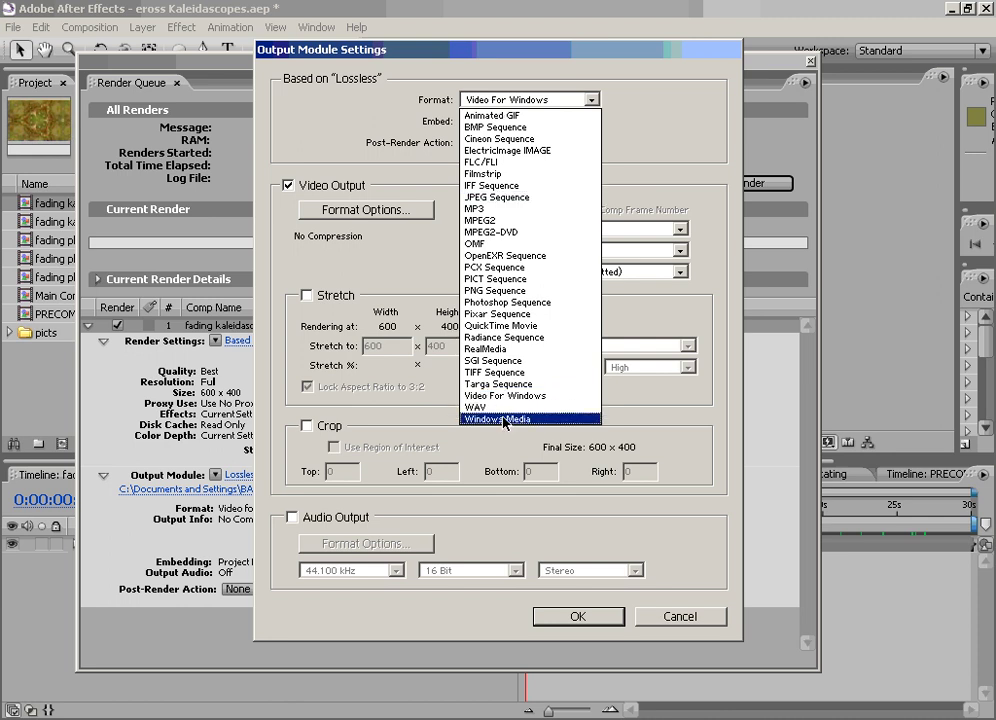
{"action": "left_click", "coordinate": [505, 326]}
{"action": "left_click", "coordinate": [430, 208]}
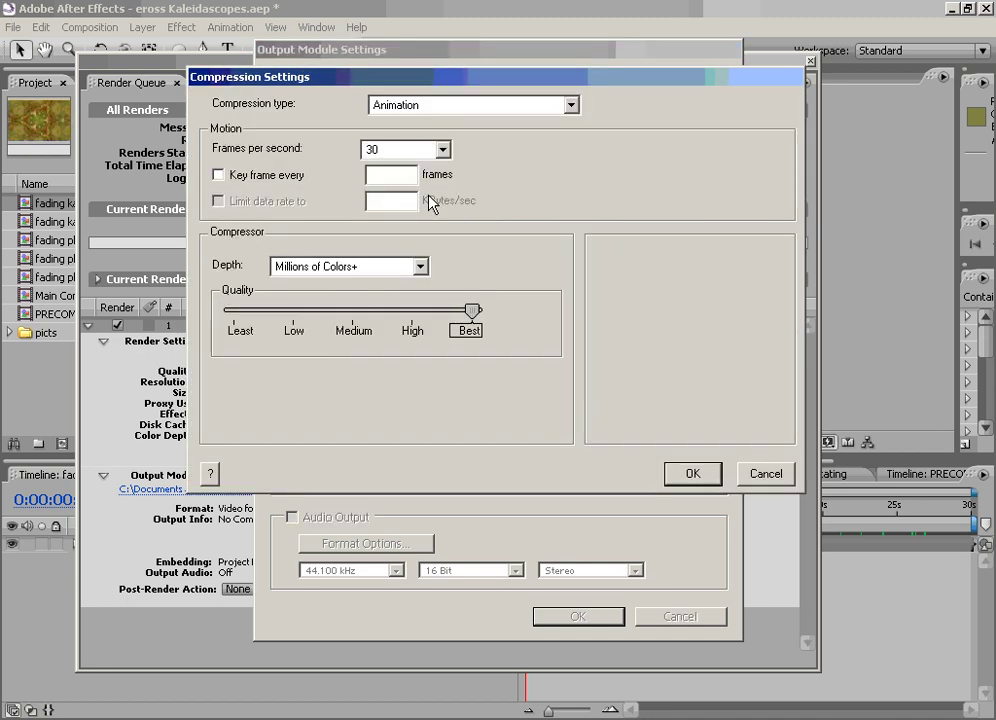
{"action": "left_click", "coordinate": [455, 107]}
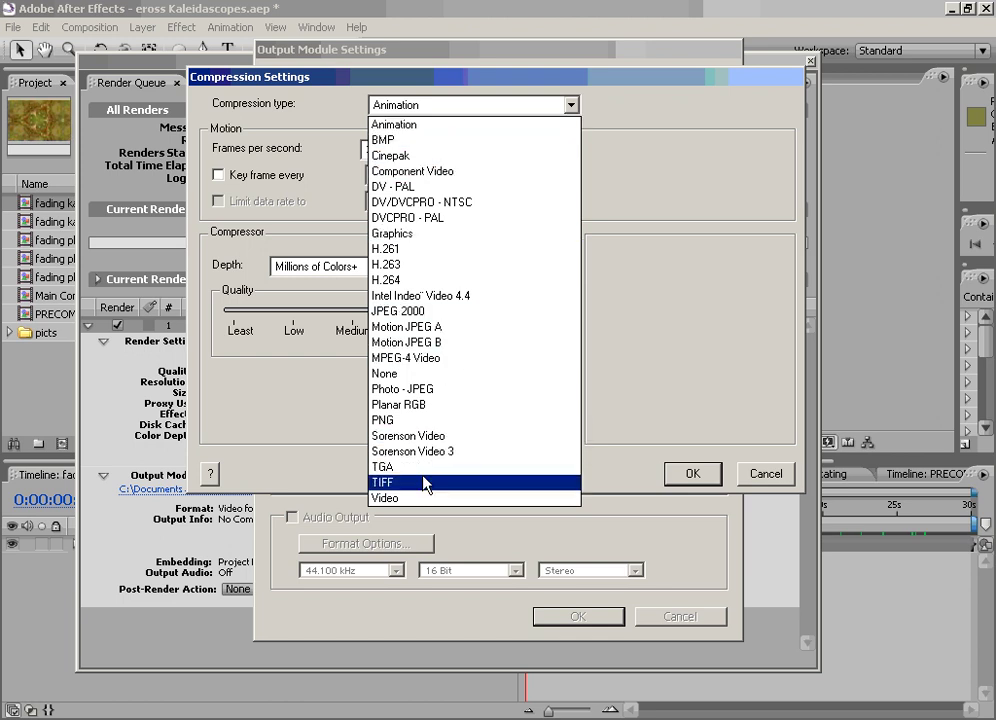
{"action": "left_click", "coordinate": [435, 125]}
{"action": "left_click_drag", "start_coordinate": [472, 312], "coordinate": [412, 314]}
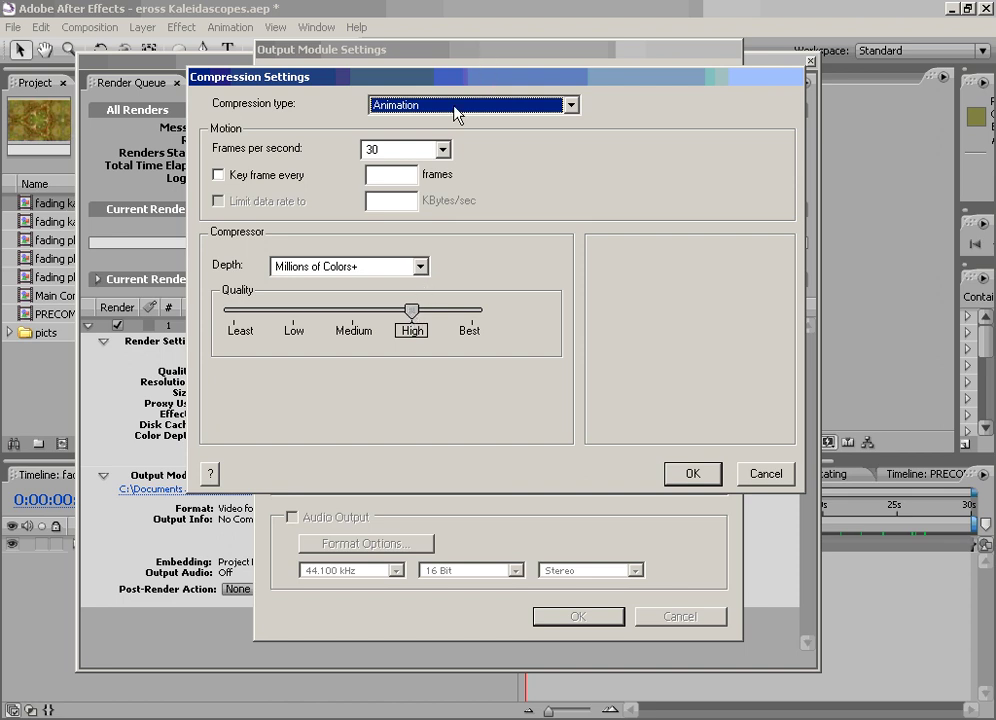
Step: Accept the Animation compression and keep QuickTime Movie, Millions of Colors and Premultiplied (Matted)
{"action": "left_click", "coordinate": [692, 472]}
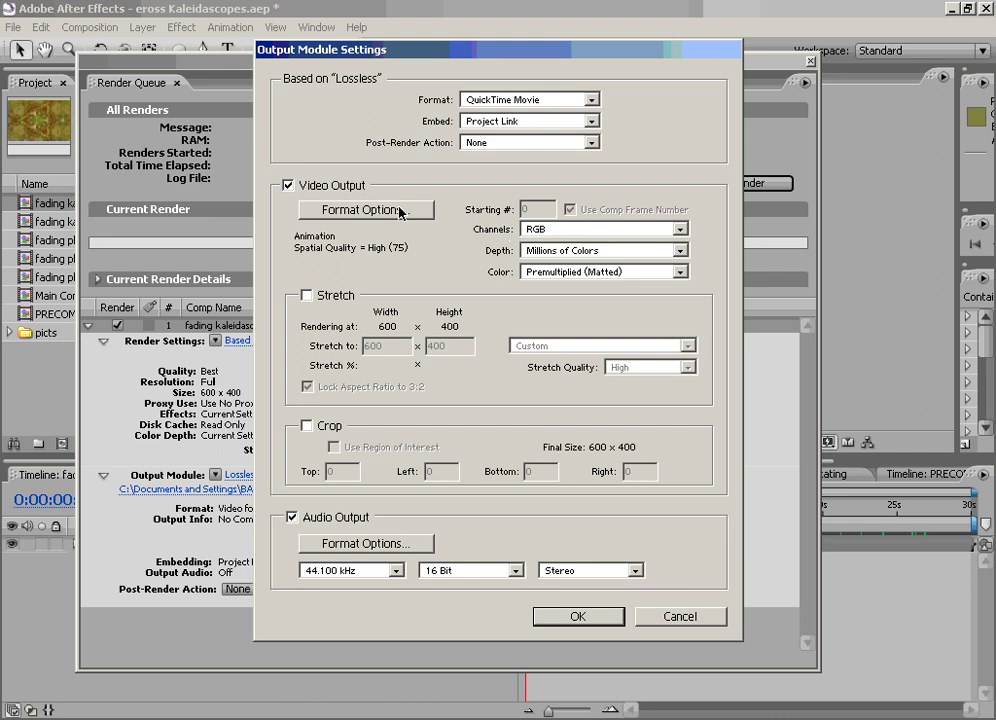
{"action": "left_click", "coordinate": [593, 101]}
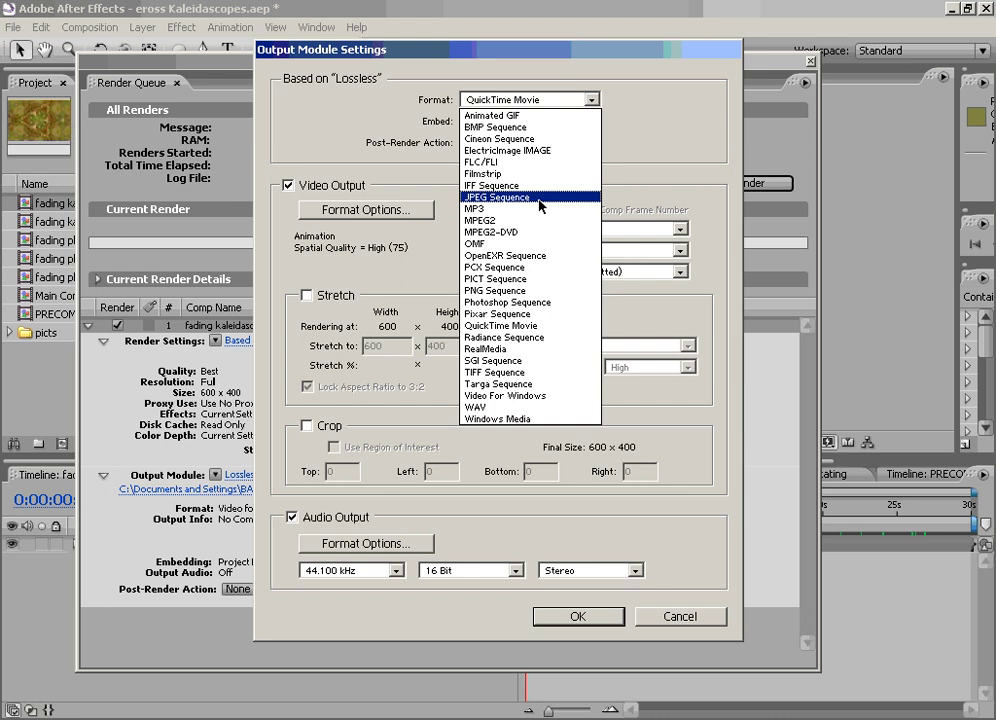
{"action": "left_click", "coordinate": [430, 168]}
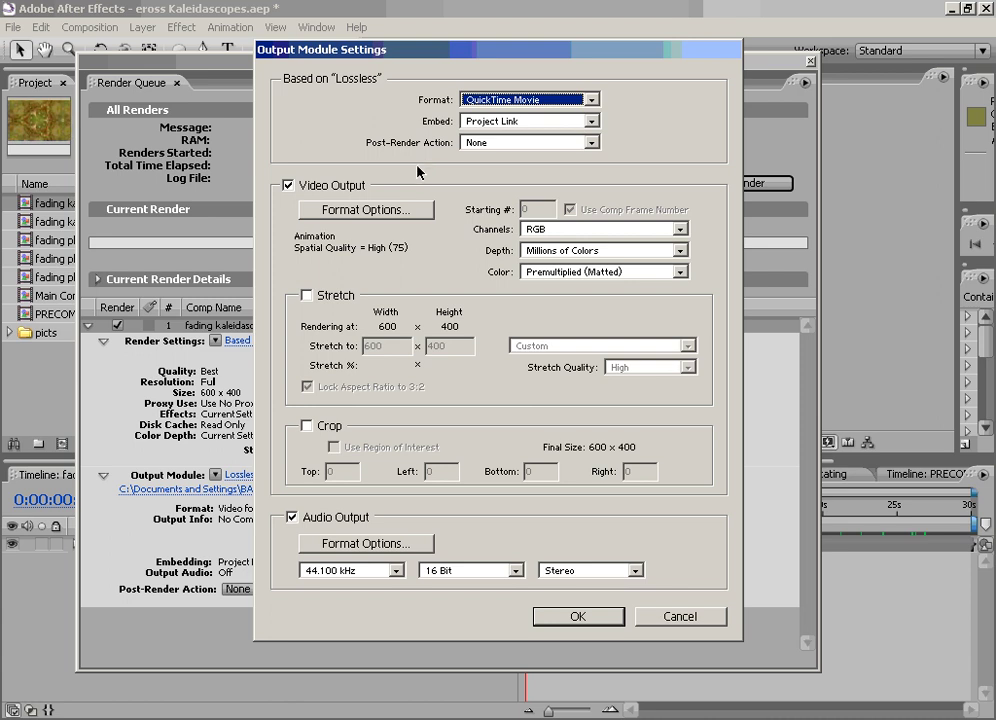
{"action": "left_click", "coordinate": [572, 251]}
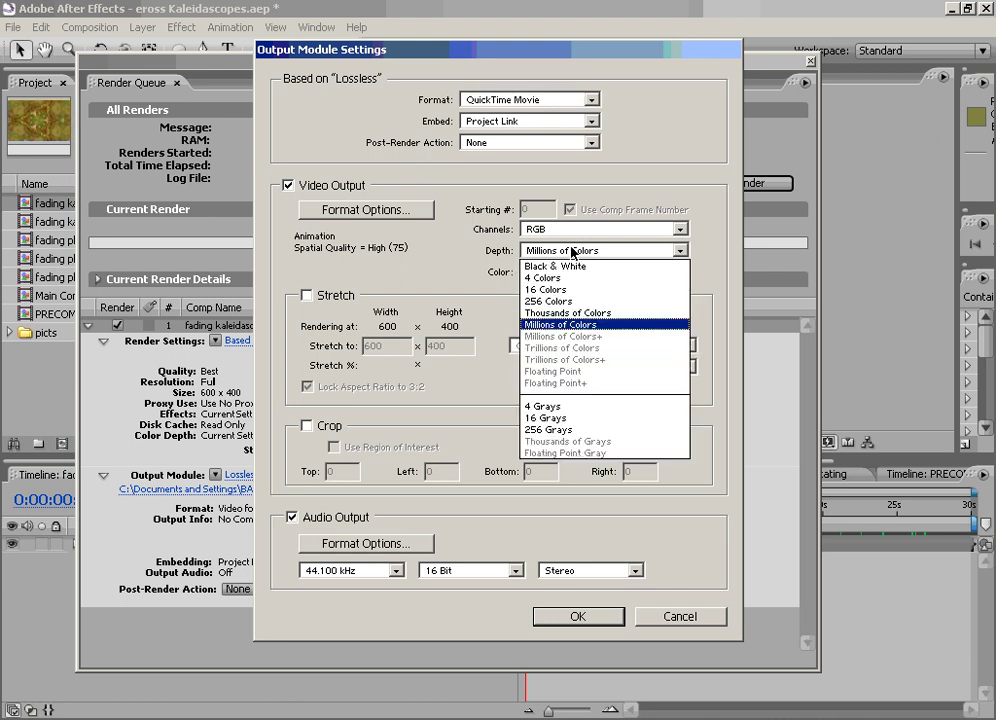
{"action": "left_click", "coordinate": [572, 251]}
{"action": "left_click", "coordinate": [565, 272]}
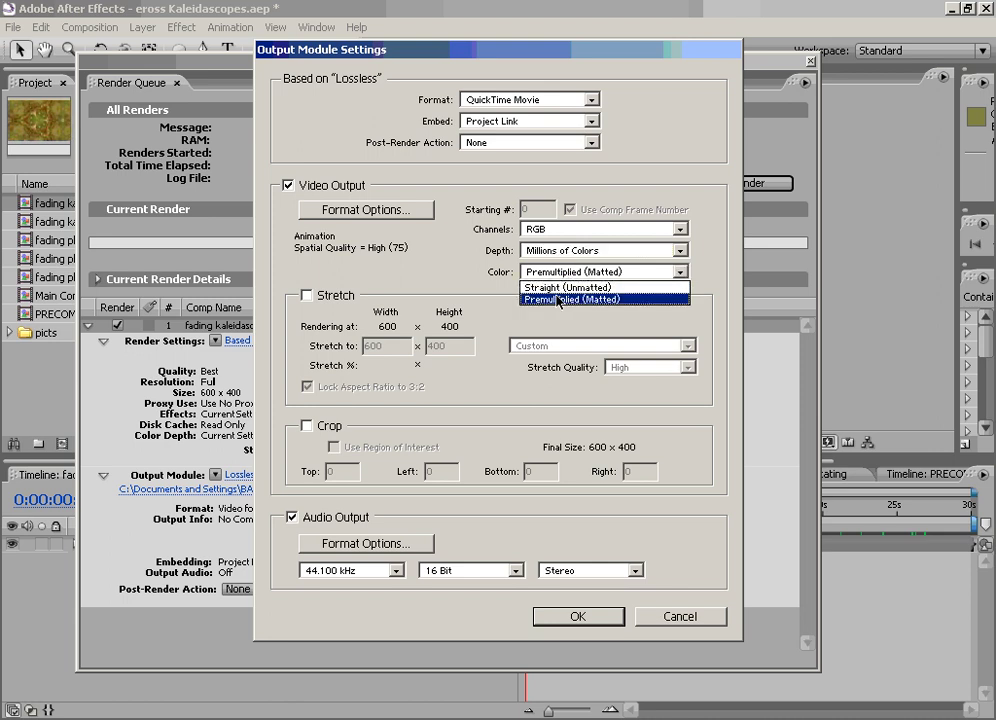
{"action": "left_click", "coordinate": [441, 303]}
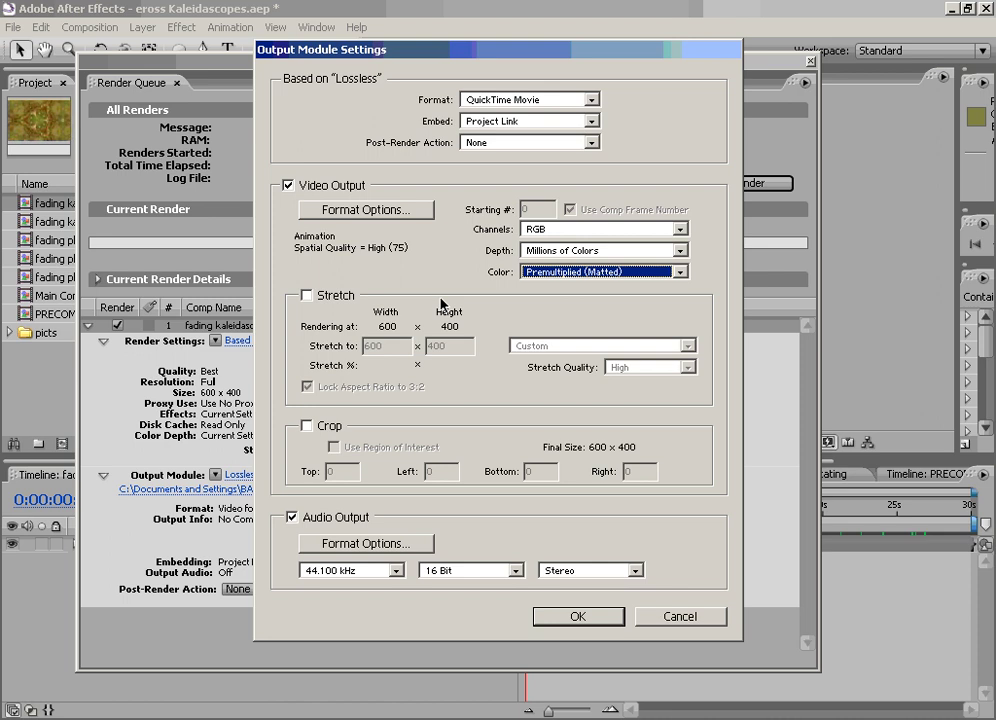
Step: Leave Stretch off so output stays 600 × 400, with audio output kept on
{"action": "left_click", "coordinate": [306, 296]}
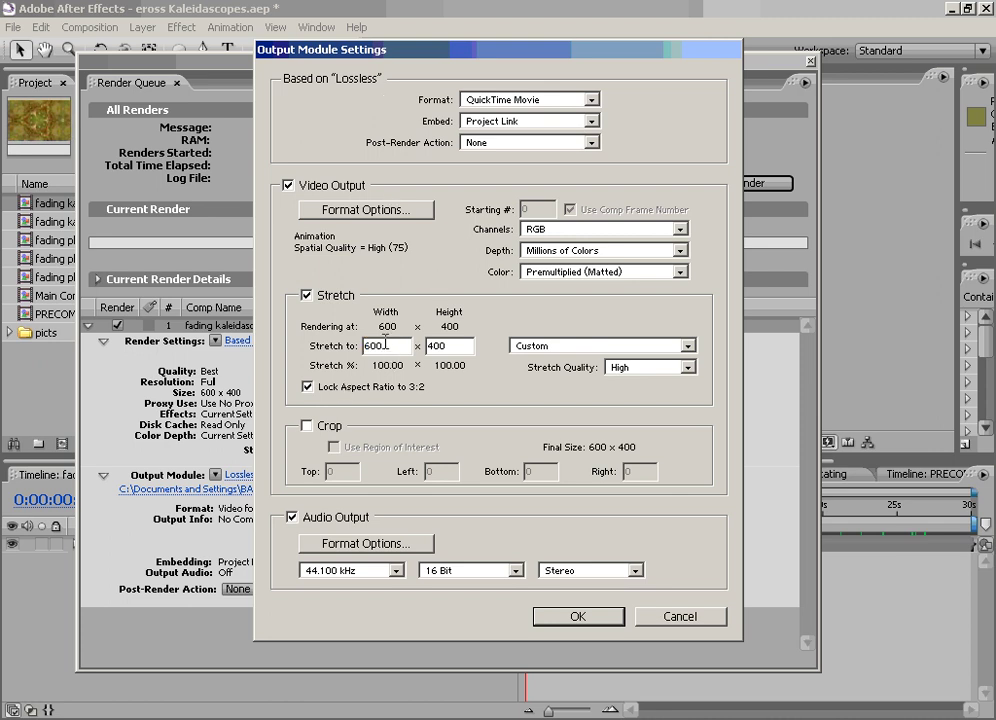
{"action": "type", "text": "300"}
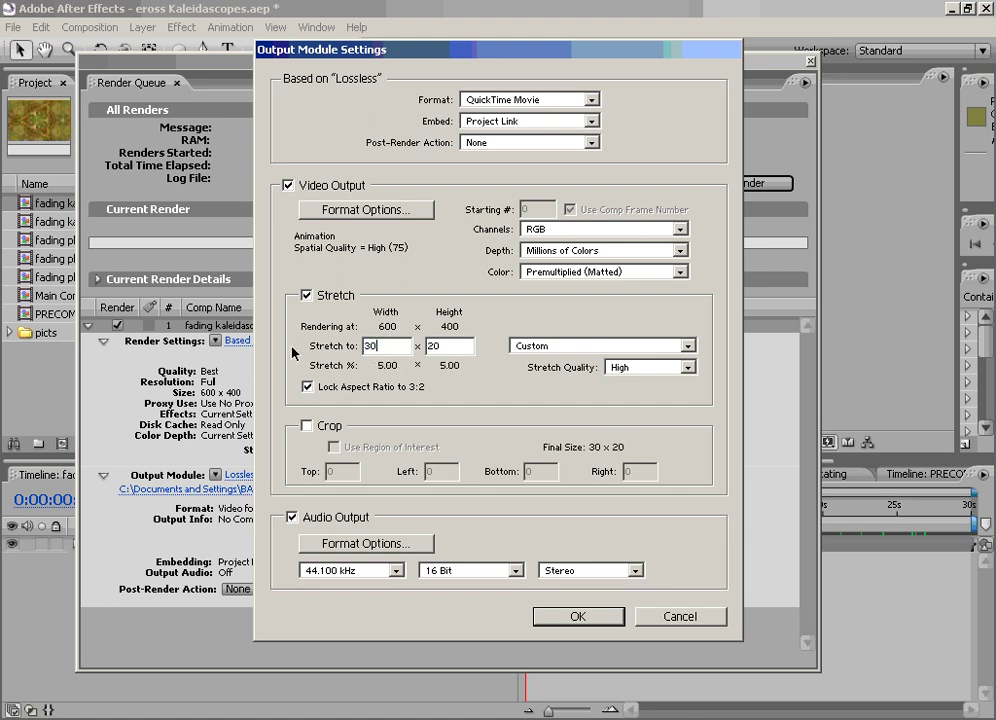
{"action": "left_click", "coordinate": [443, 342]}
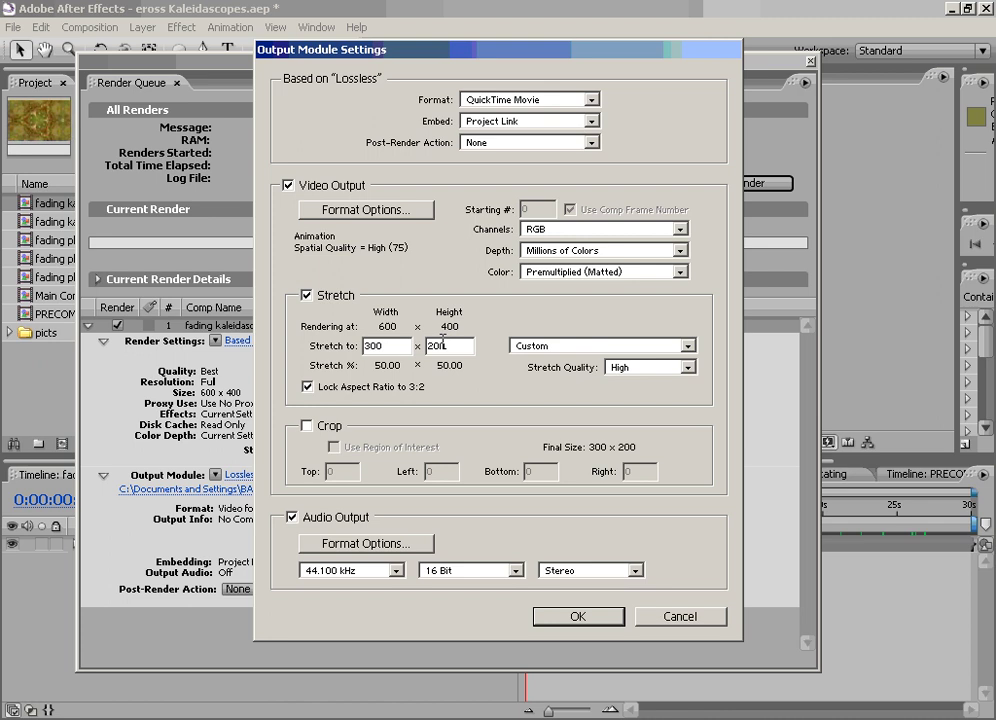
{"action": "left_click", "coordinate": [306, 296]}
{"action": "left_click", "coordinate": [292, 518]}
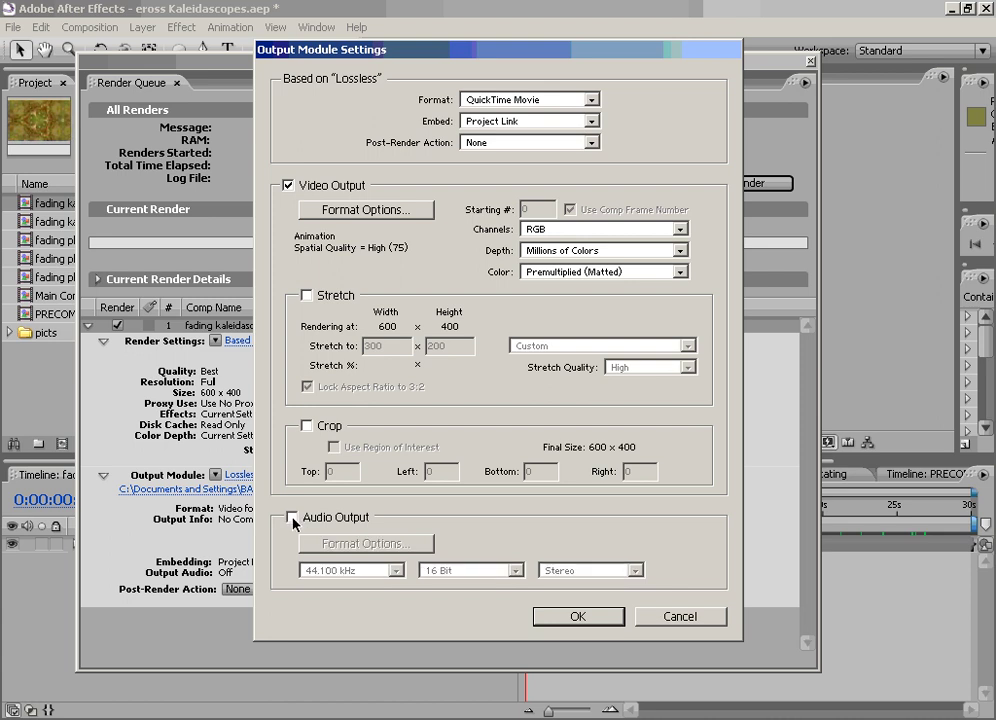
{"action": "left_click", "coordinate": [292, 518]}
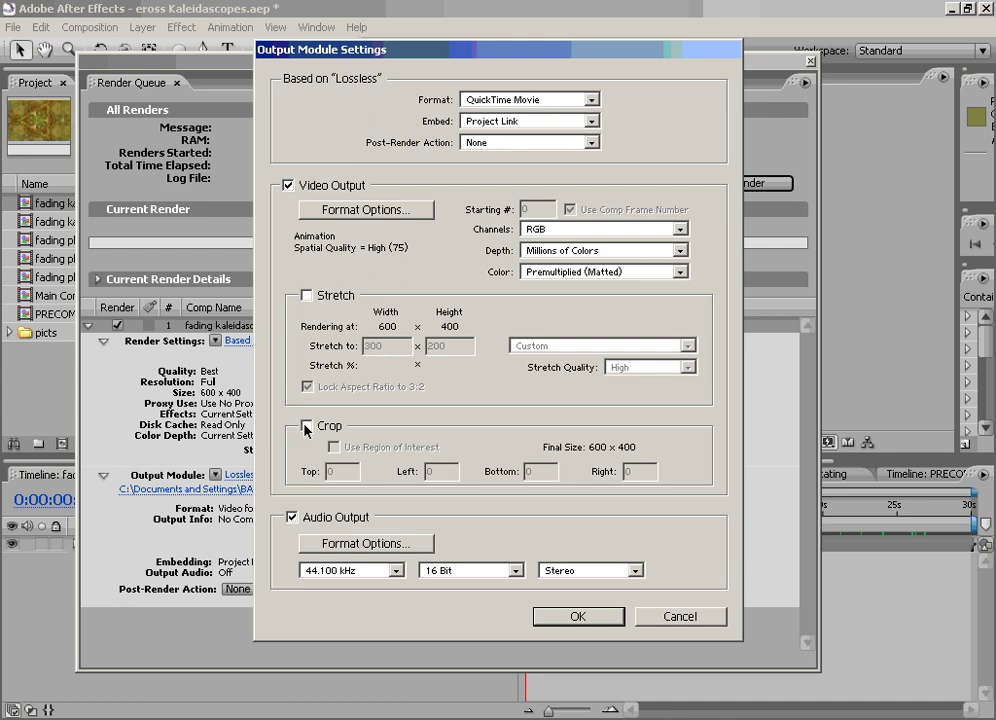
Step: Save the QuickTime Animation output settings as a new template named QUICKTIME ANIM75
{"action": "left_click", "coordinate": [580, 618]}
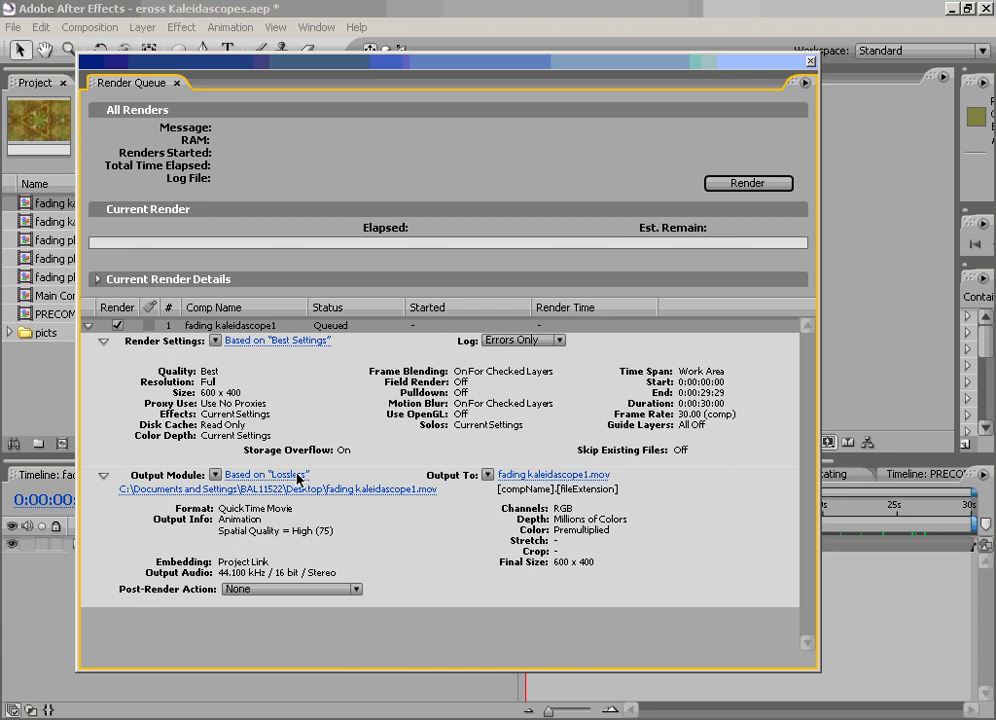
{"action": "left_click", "coordinate": [216, 476]}
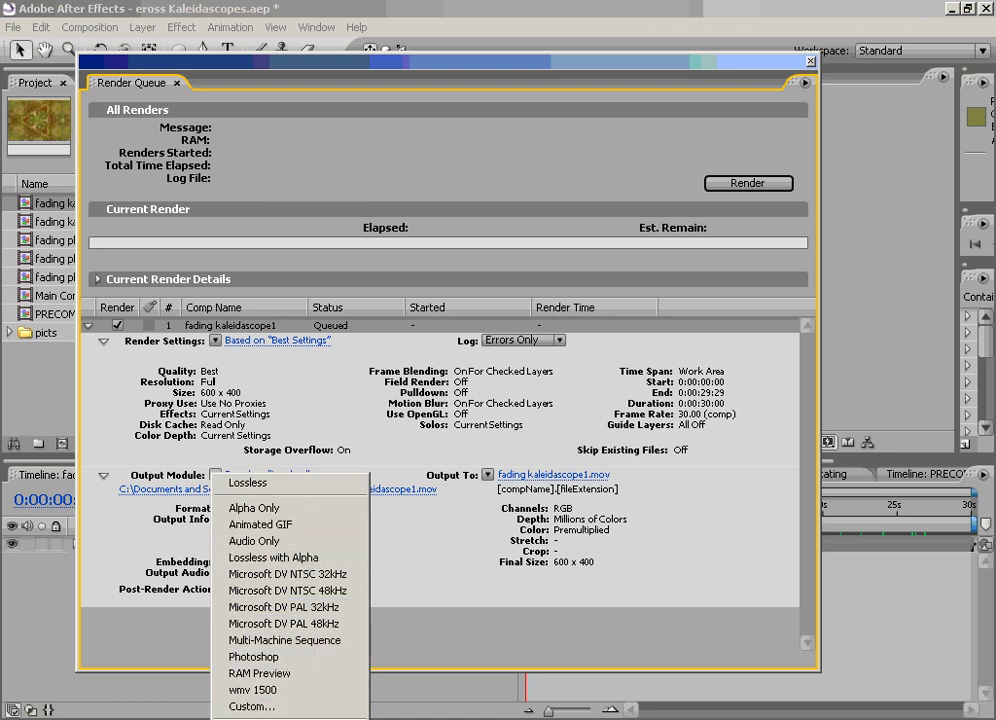
{"action": "left_click", "coordinate": [260, 718]}
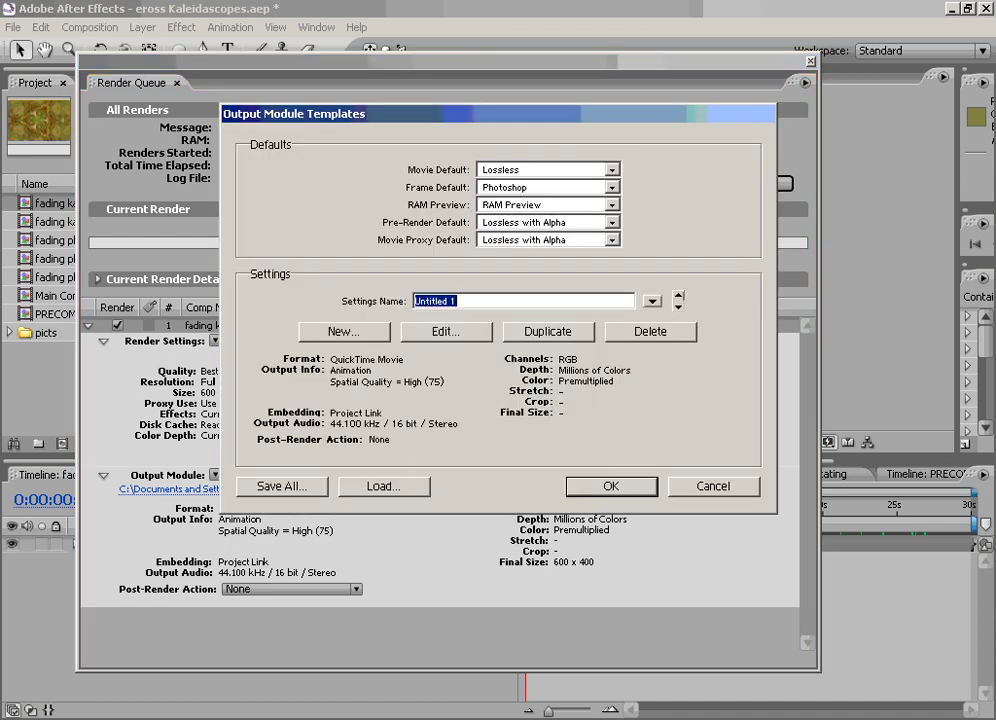
{"action": "type", "text": "QUICKTIME ANIM"}
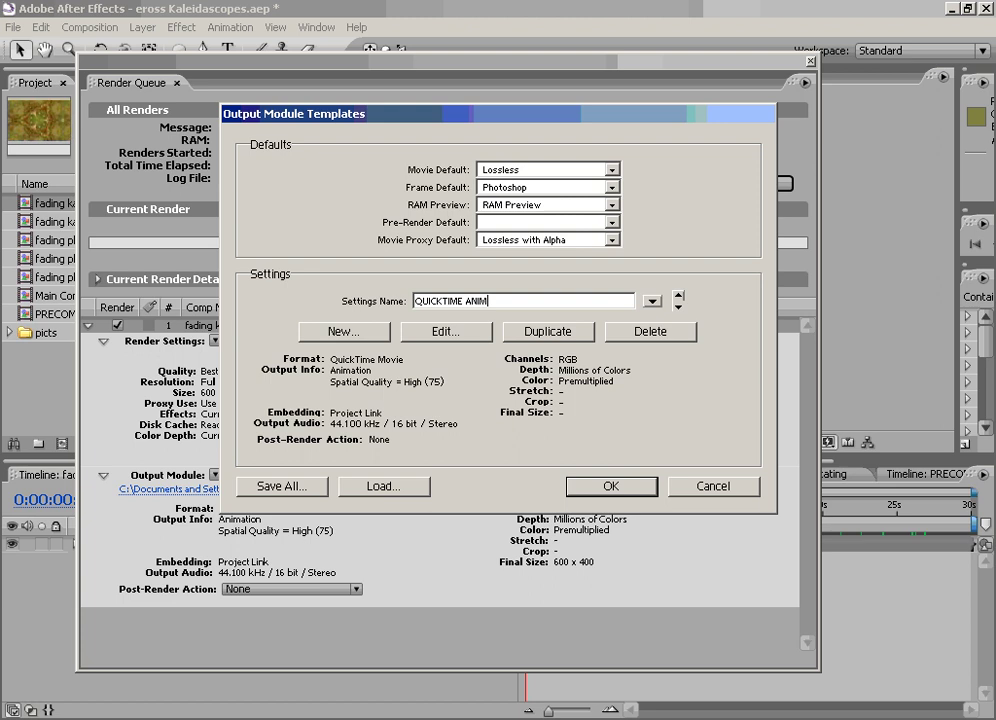
{"action": "type", "text": "75"}
Step: Save the QUICKTIME ANIM75 template and apply it to the fading kaleidoscope1 output module
{"action": "left_click", "coordinate": [611, 486]}
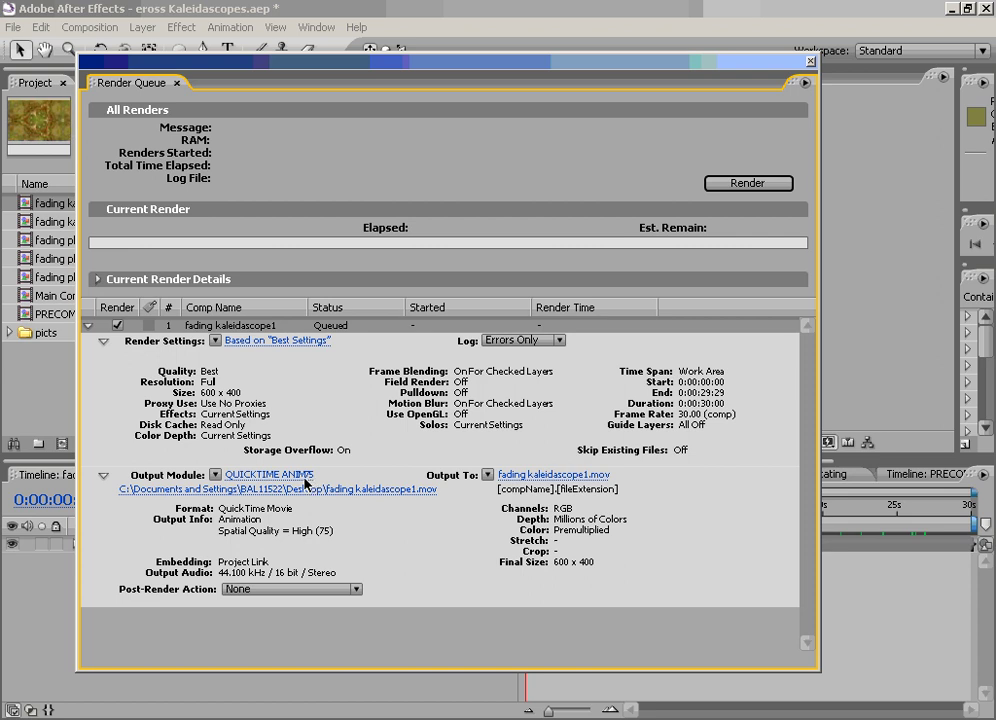
{"action": "left_click", "coordinate": [215, 476]}
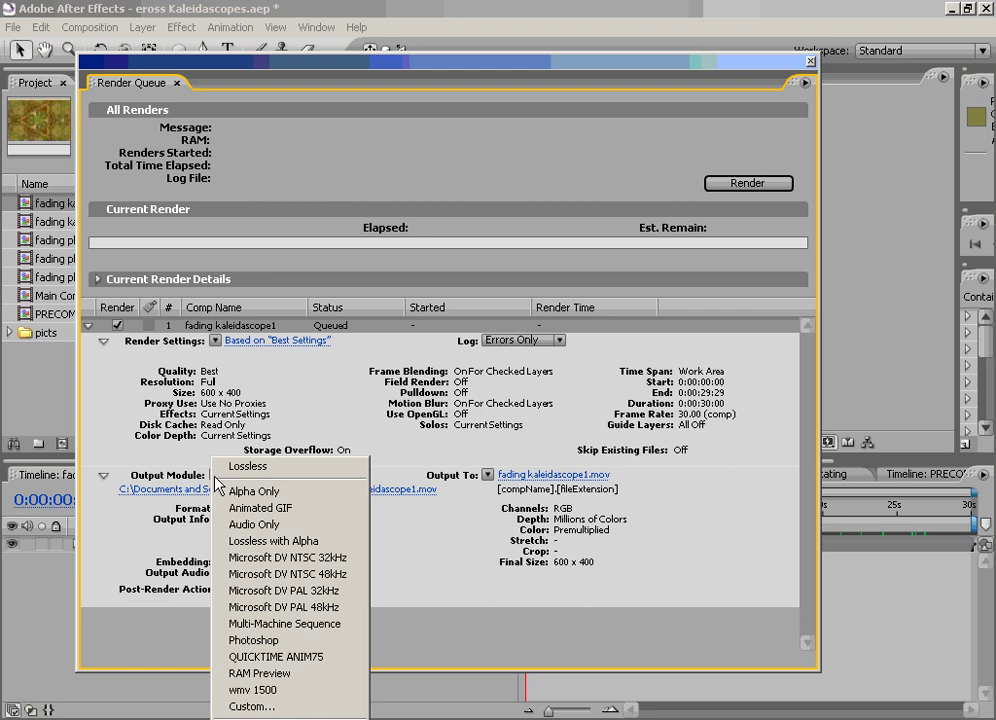
{"action": "left_click", "coordinate": [263, 657]}
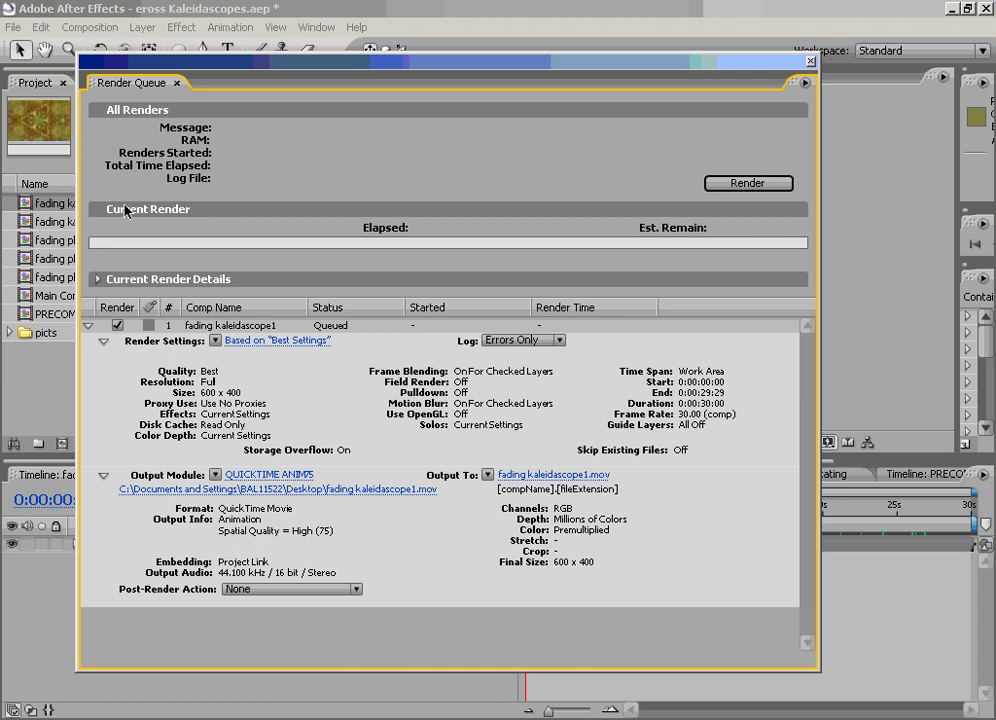
Step: Render fading kaleidoscope1 to fading kaleidoscope1.mov and show the Current Render Details
{"action": "left_click", "coordinate": [104, 343]}
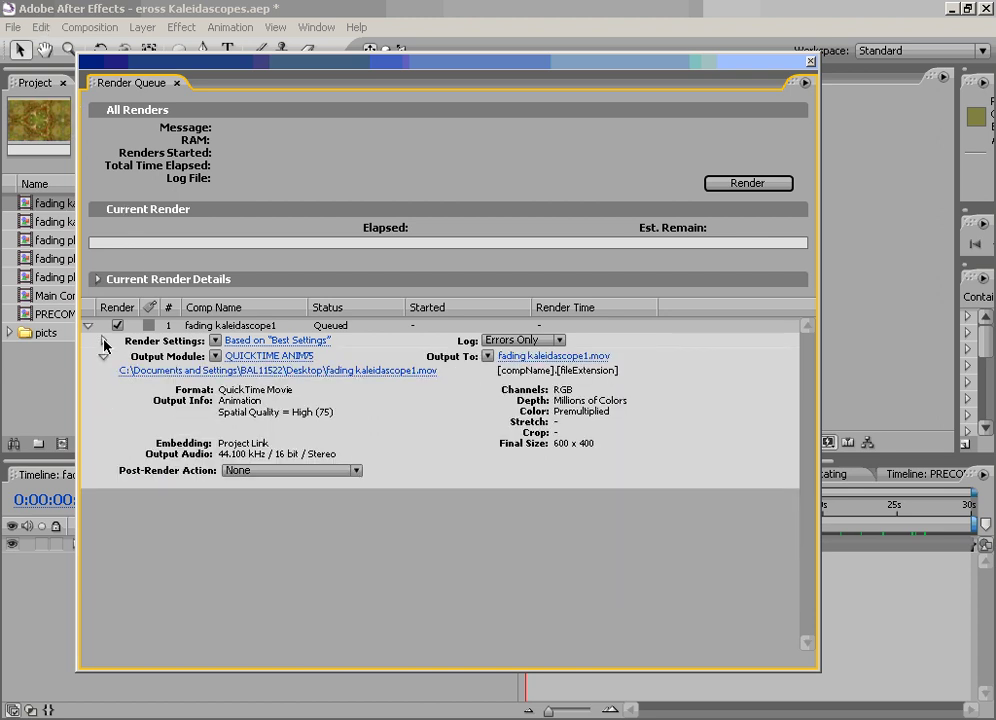
{"action": "left_click", "coordinate": [104, 357]}
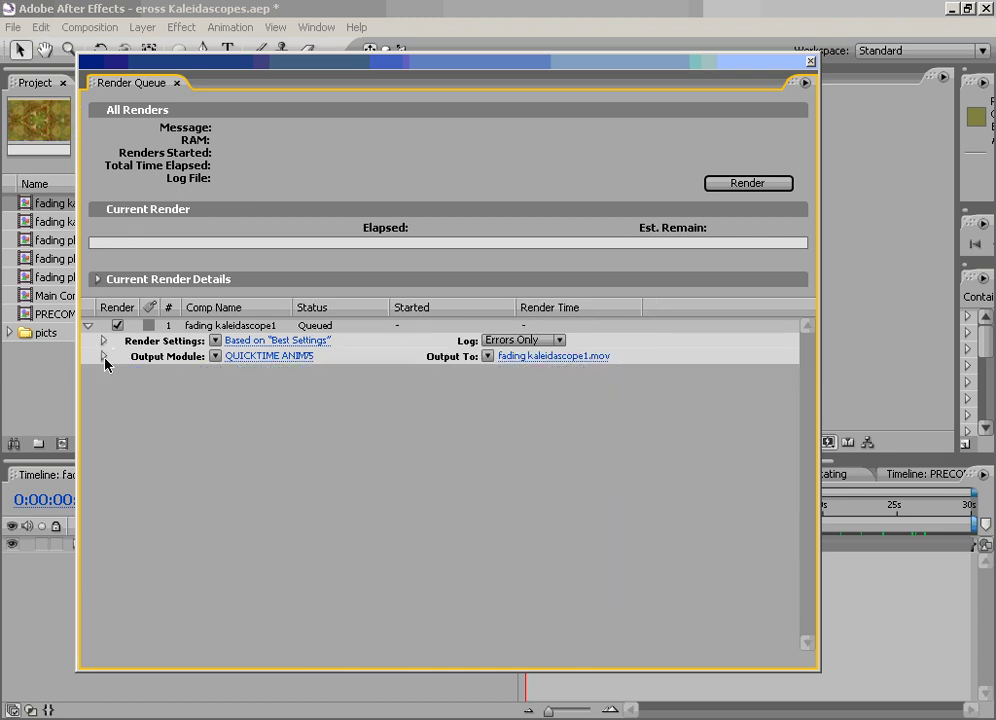
{"action": "left_click", "coordinate": [757, 185]}
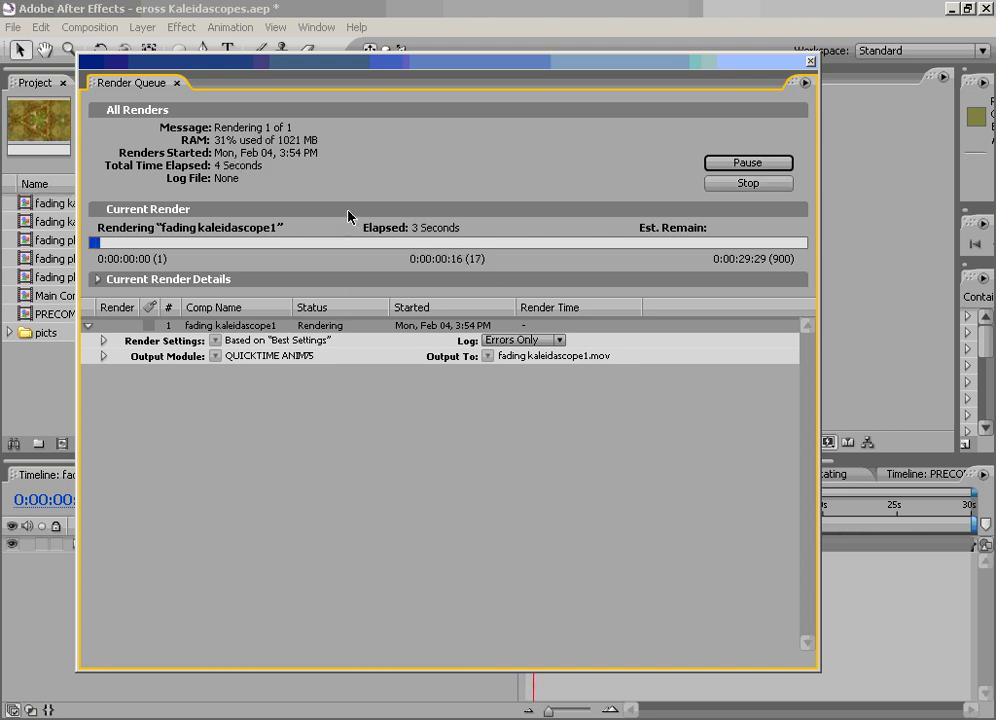
{"action": "left_click_drag", "start_coordinate": [339, 64], "coordinate": [345, 167]}
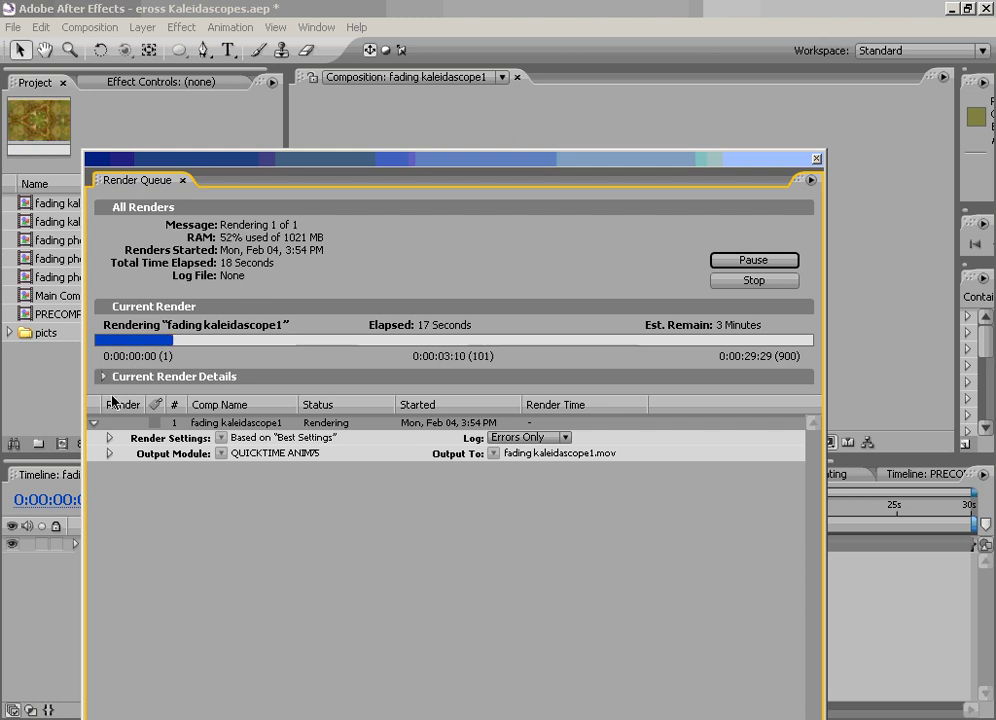
{"action": "left_click", "coordinate": [102, 377]}
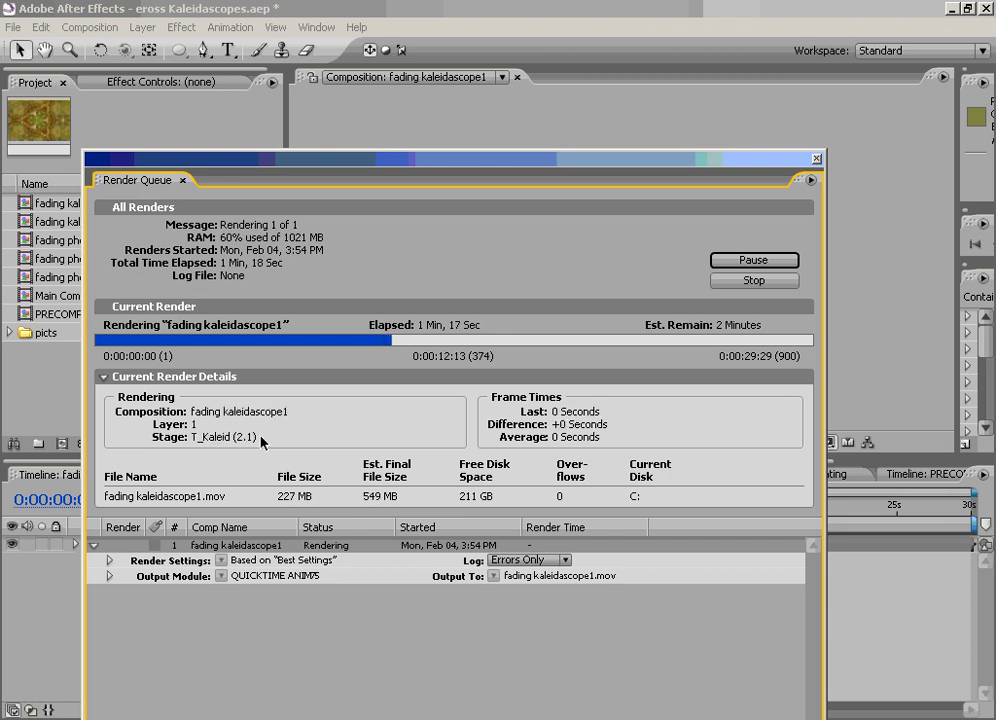
Step: Stop the render and queue the second item, which outputs fading kaleidoscope1_1.mov, selecting its output module
{"action": "left_click", "coordinate": [729, 283]}
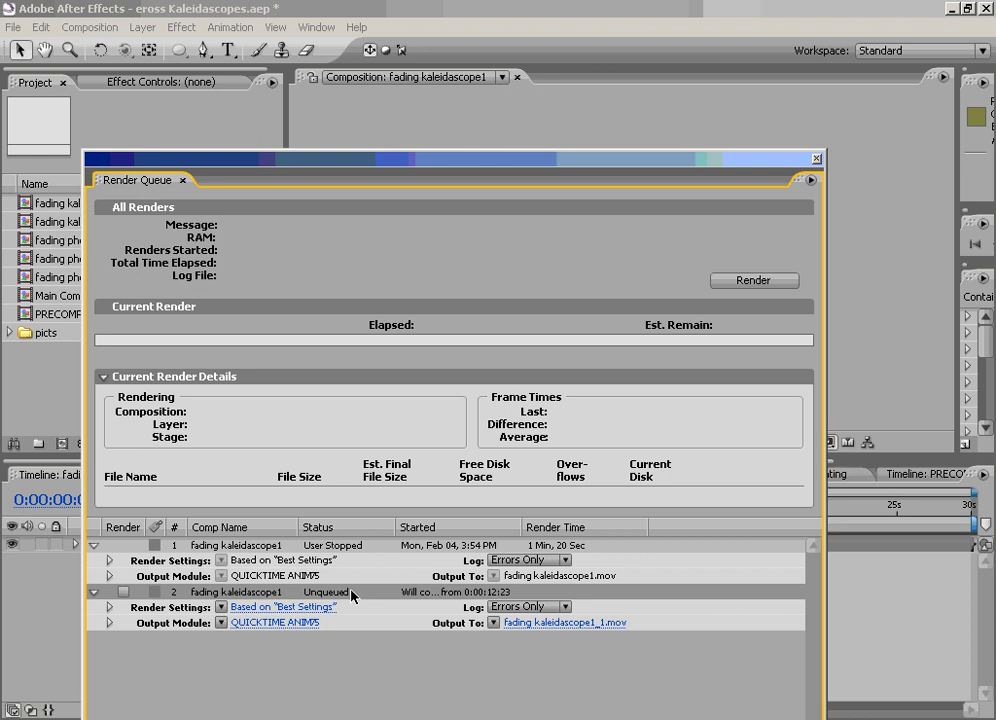
{"action": "left_click", "coordinate": [123, 592]}
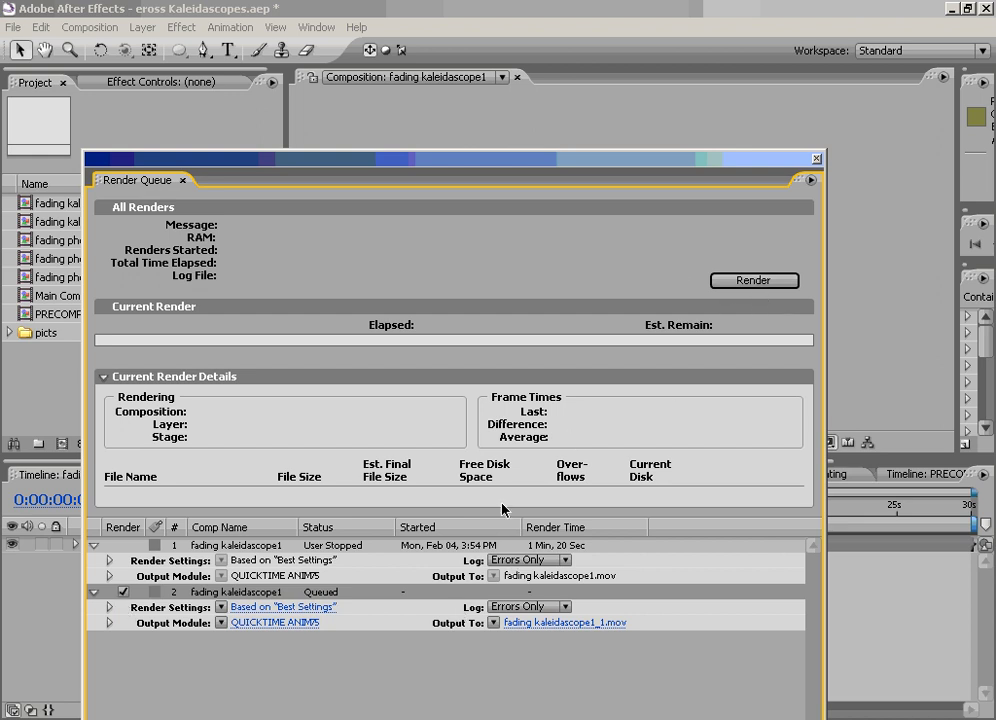
{"action": "left_click", "coordinate": [110, 608]}
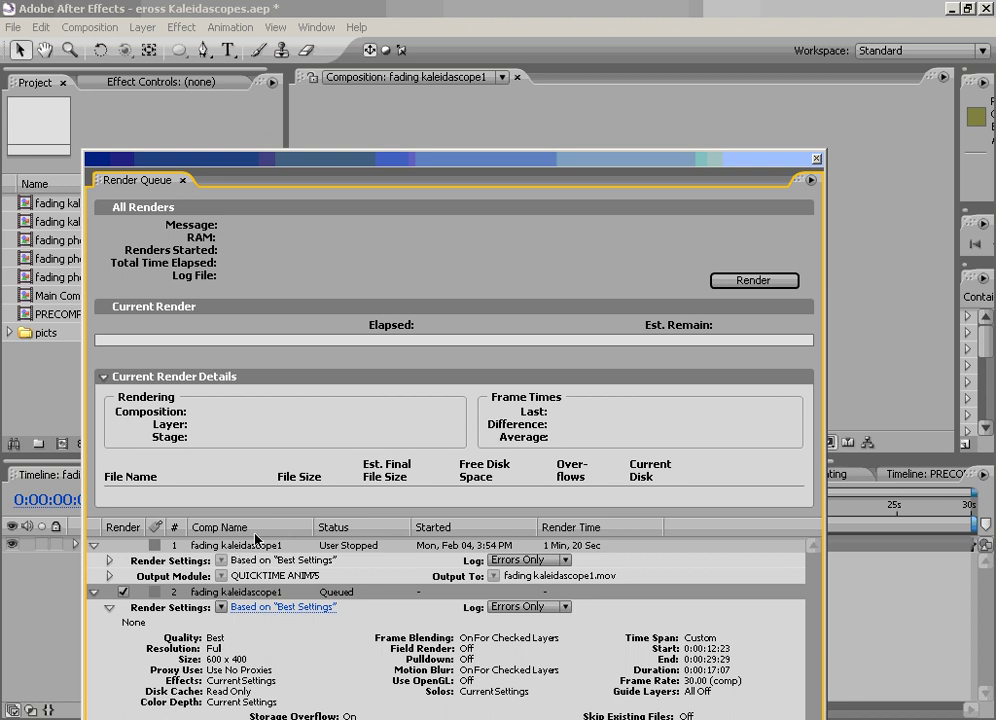
{"action": "left_click", "coordinate": [110, 607]}
{"action": "left_click", "coordinate": [150, 623]}
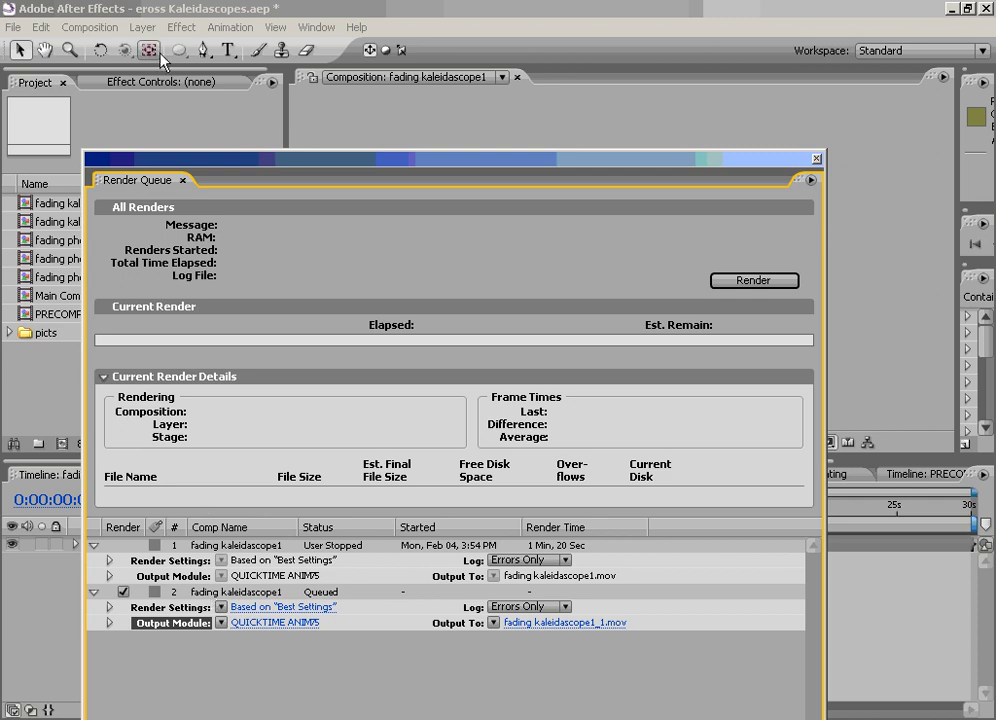
Step: Add two extra output modules to the second render item via Composition > Add Output Module
{"action": "left_click", "coordinate": [143, 28]}
{"action": "mouse_move", "coordinate": [78, 35]}
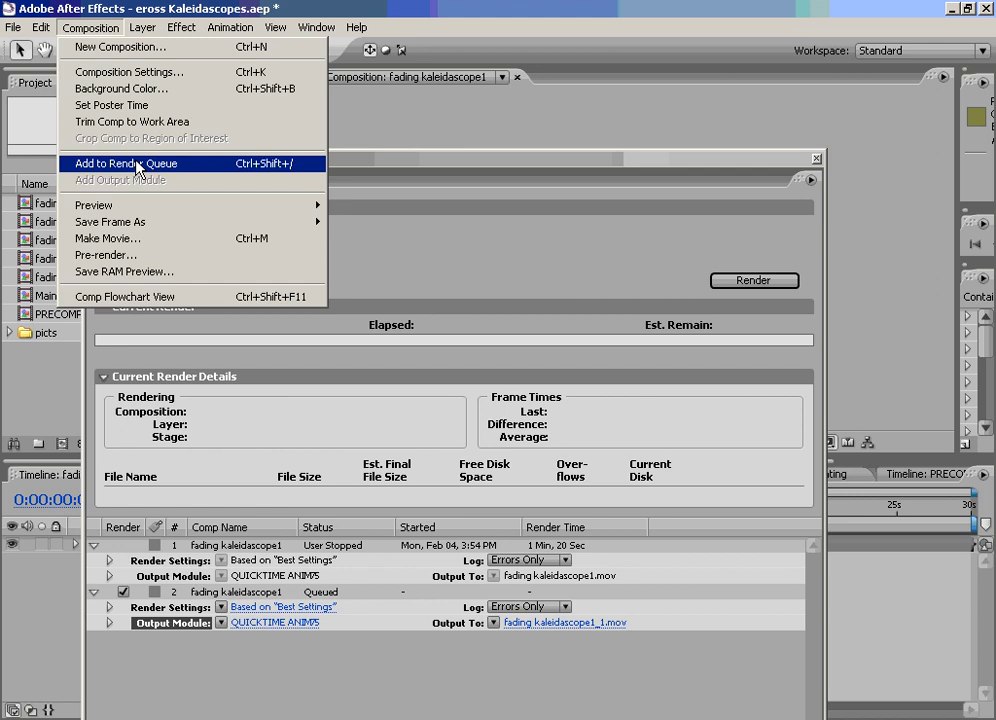
{"action": "left_click", "coordinate": [167, 596]}
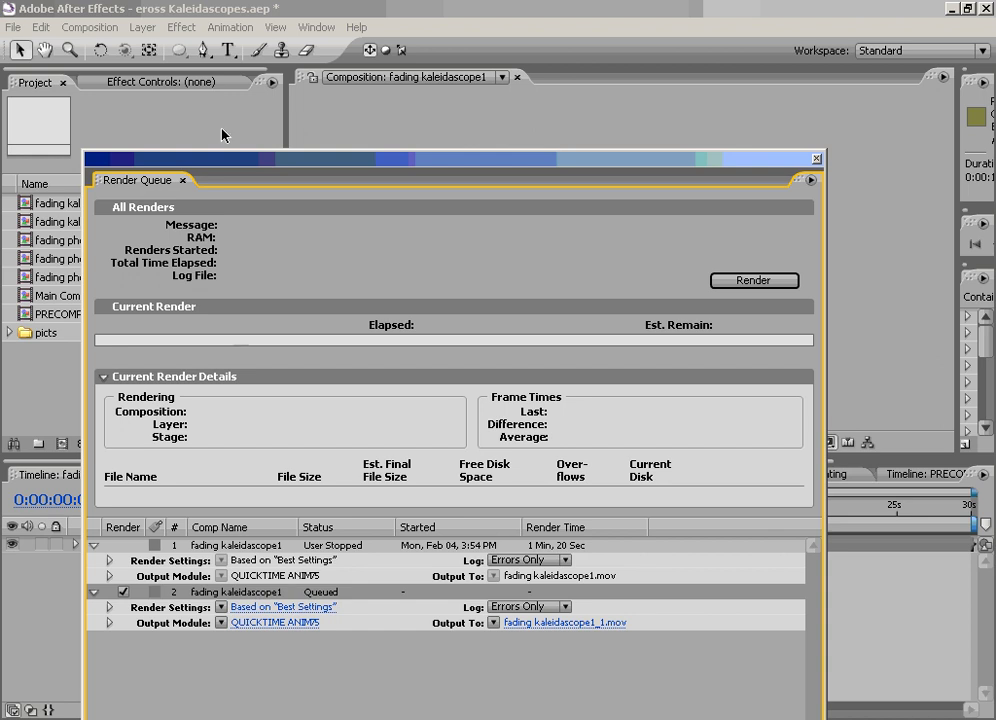
{"action": "left_click", "coordinate": [97, 30]}
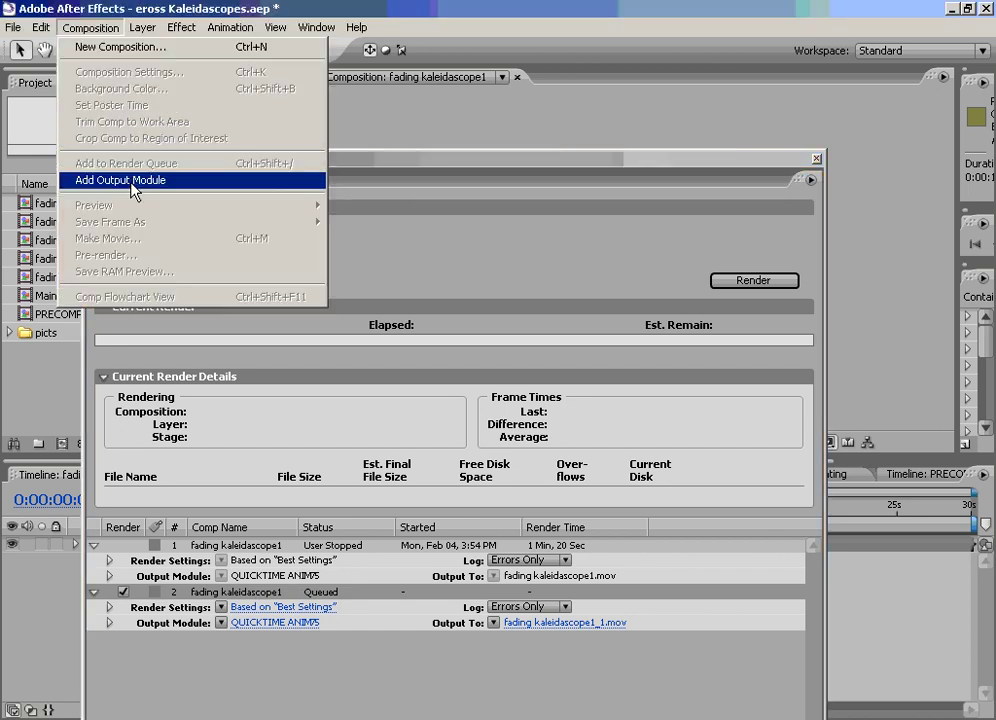
{"action": "left_click", "coordinate": [275, 605]}
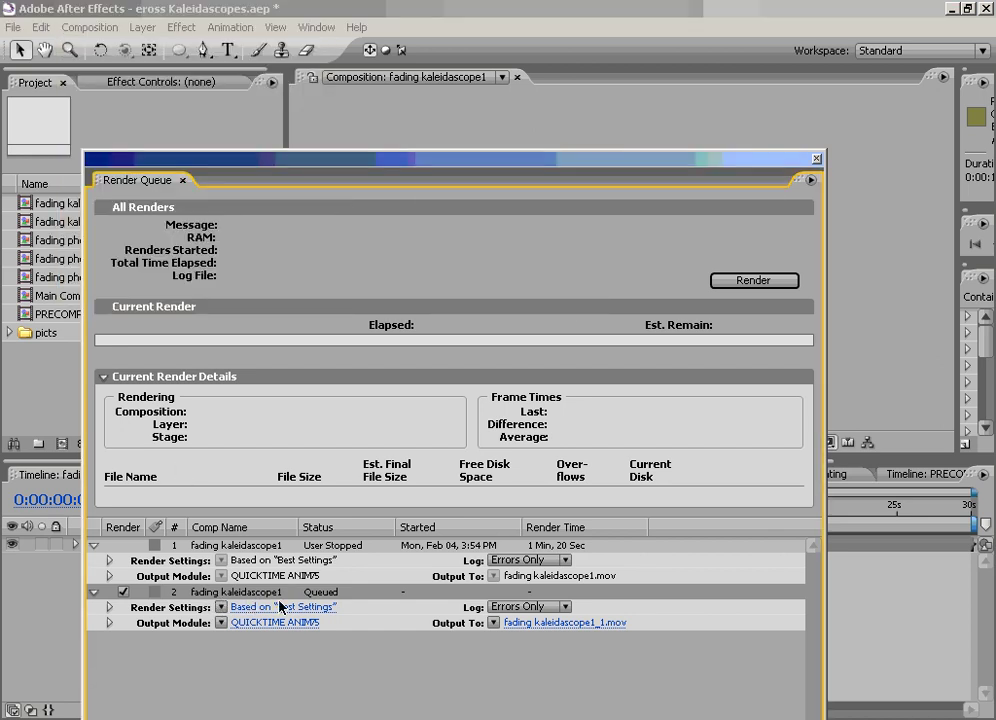
{"action": "left_click", "coordinate": [97, 30]}
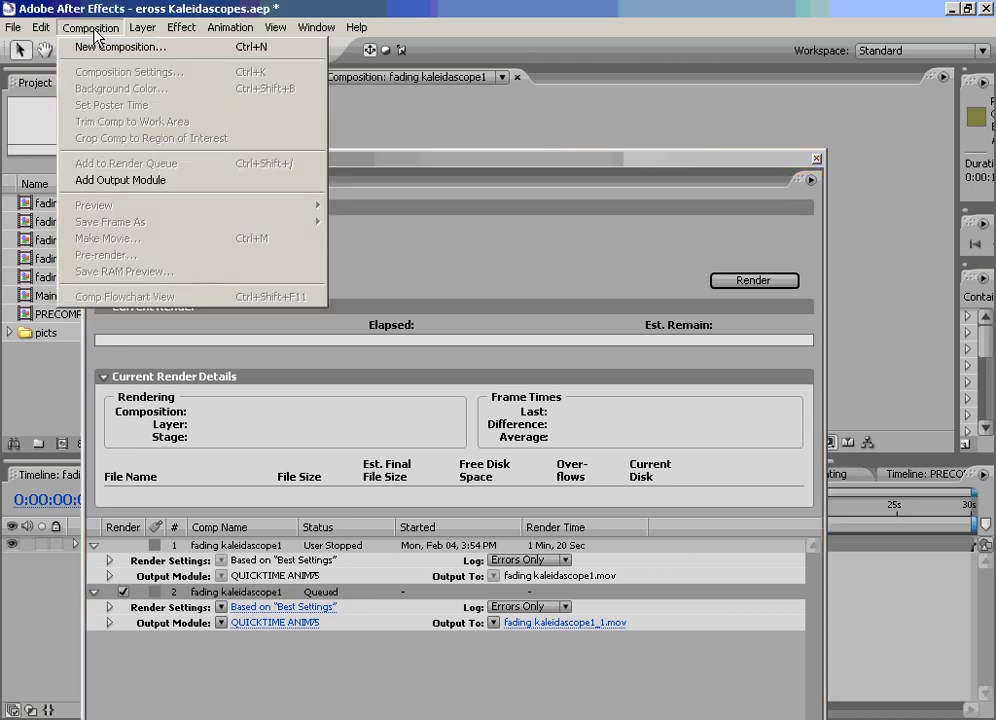
{"action": "left_click", "coordinate": [132, 183]}
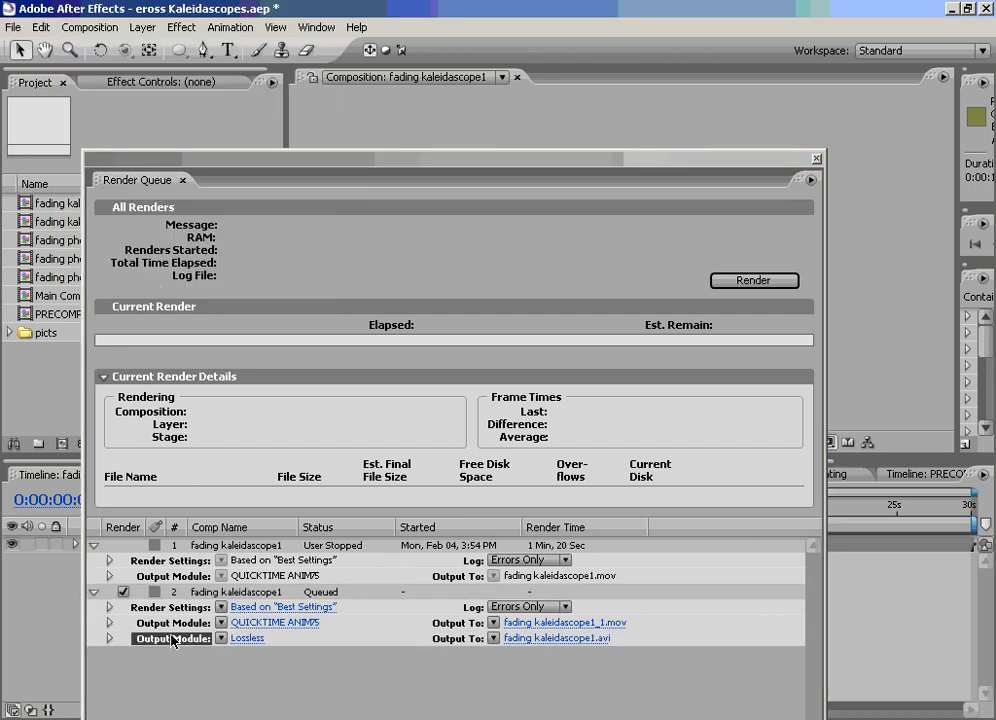
{"action": "left_click", "coordinate": [77, 31]}
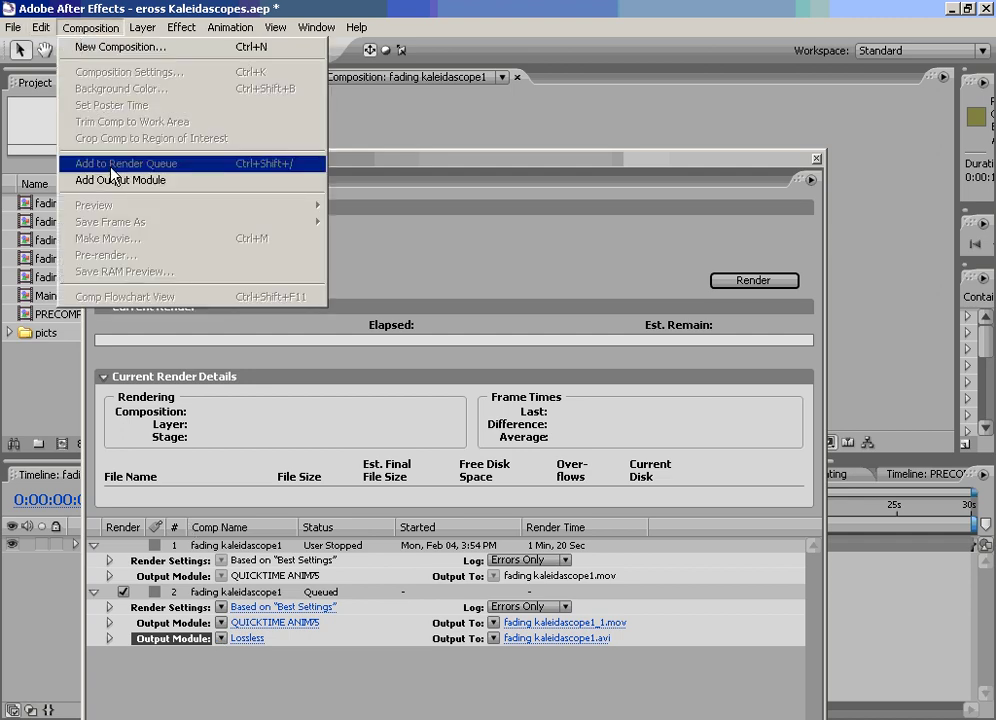
{"action": "left_click", "coordinate": [90, 178]}
Step: Set the new output modules to Microsoft DV NTSC 32kHz and a Photoshop sequence
{"action": "left_click", "coordinate": [222, 640]}
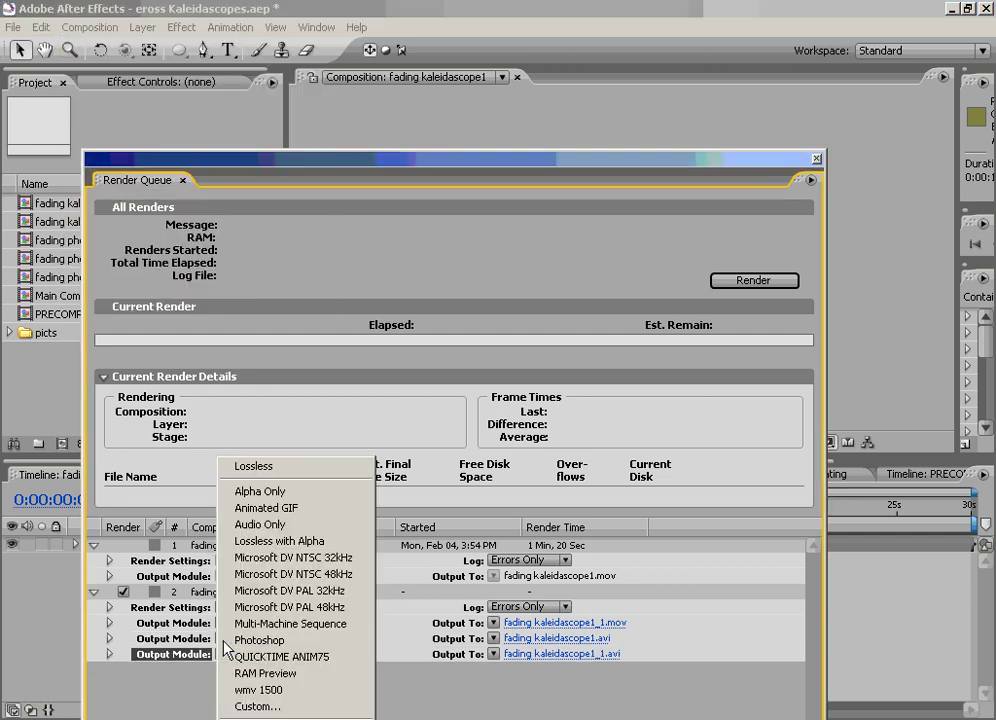
{"action": "left_click", "coordinate": [240, 558]}
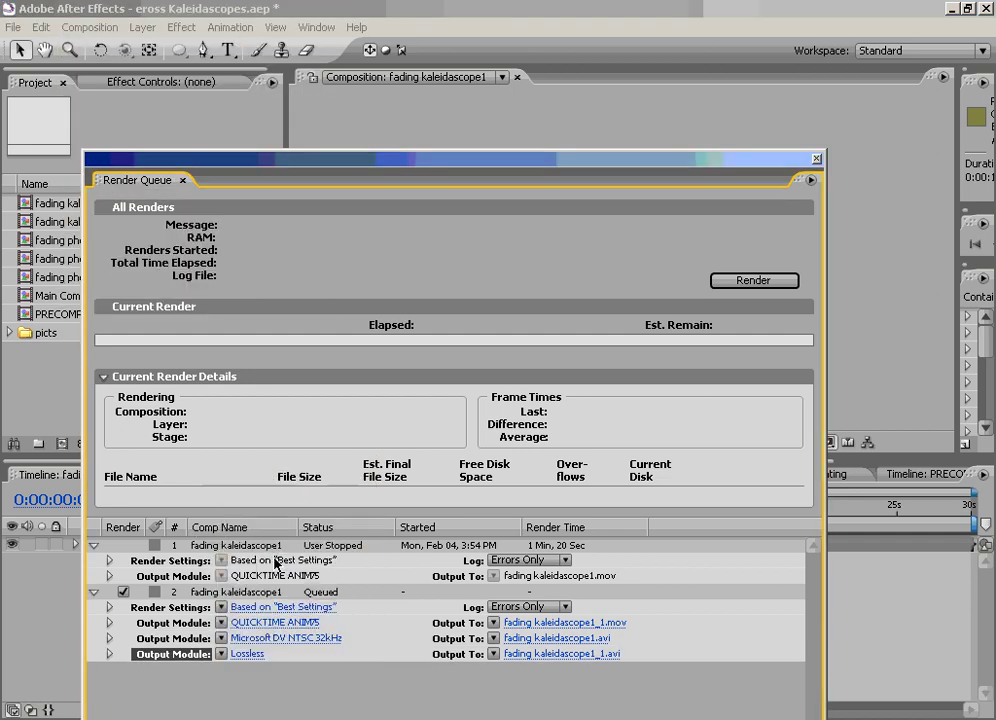
{"action": "left_click", "coordinate": [221, 654]}
{"action": "left_click", "coordinate": [252, 638]}
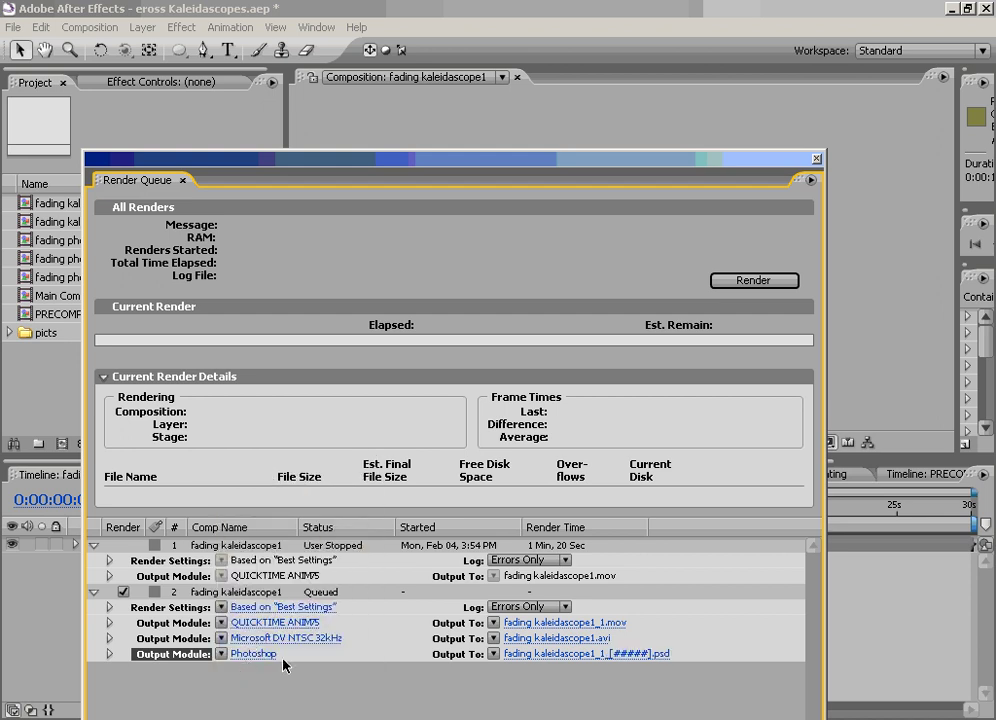